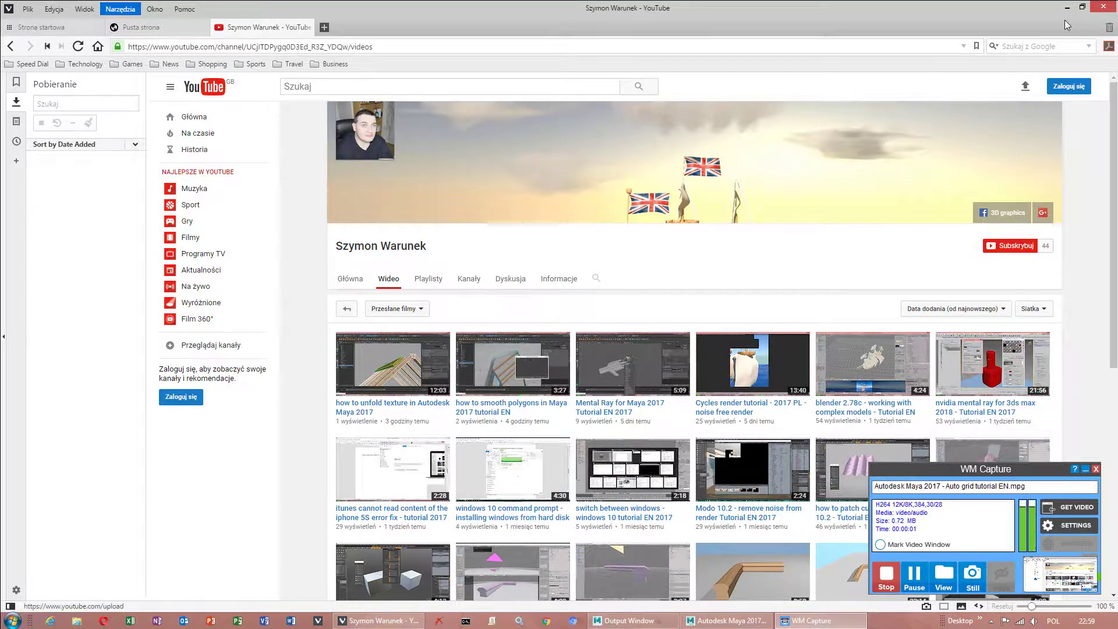
Switch from the browser to the Maya scene and minimize the screen recorder window.
{"action": "left_click", "coordinate": [1067, 8]}
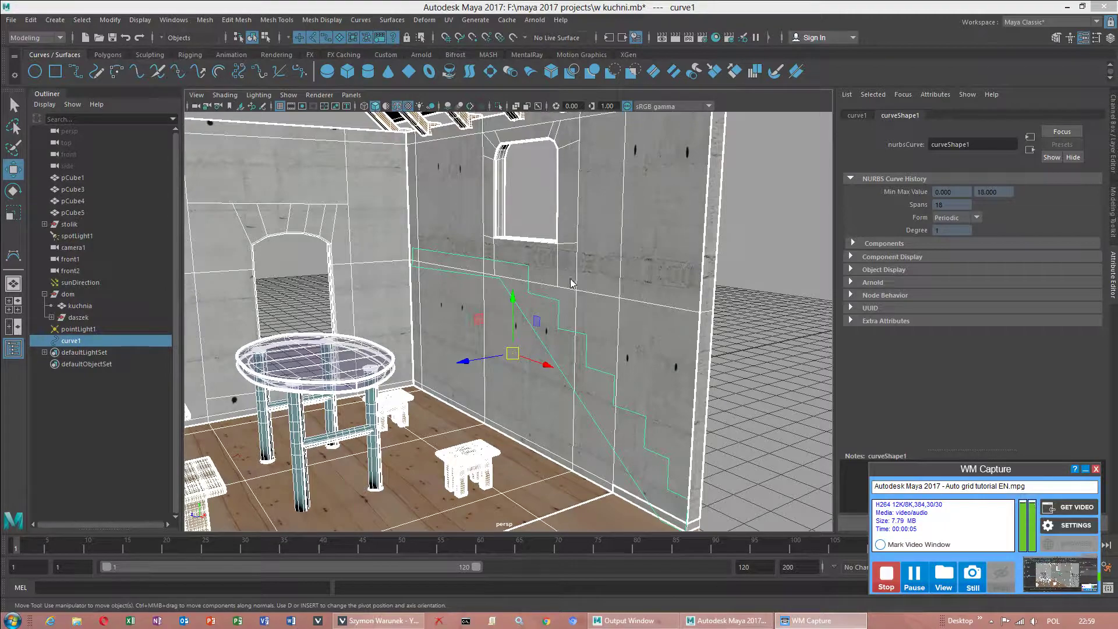
{"action": "left_click", "coordinate": [1085, 469]}
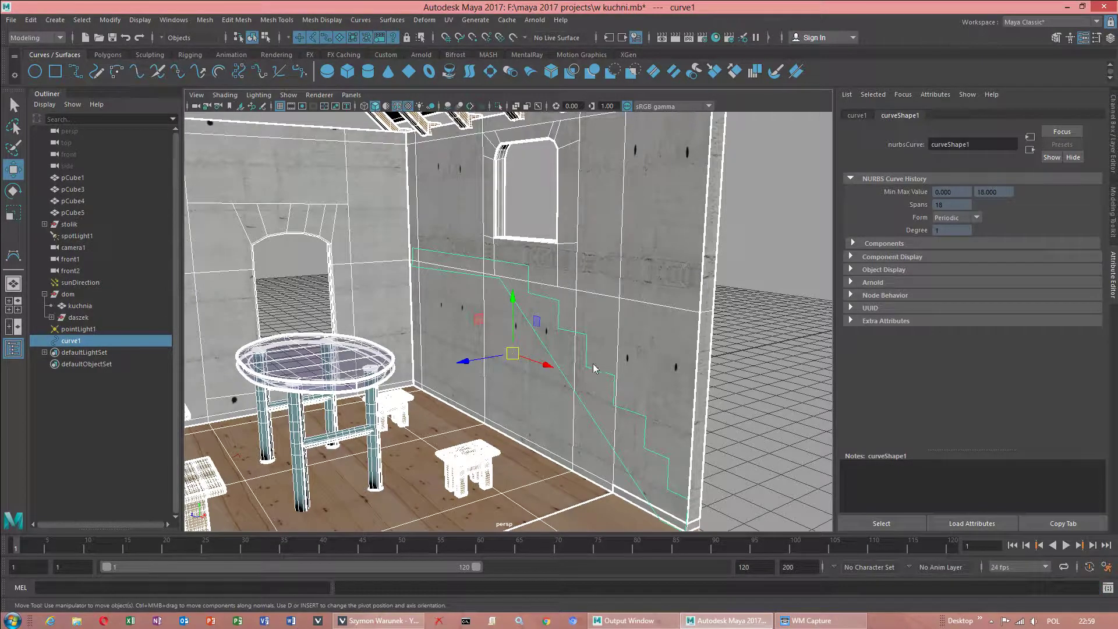
{"action": "scroll", "coordinate": [606, 355], "scroll_direction": "up", "scroll_amount": 2}
{"action": "scroll", "coordinate": [613, 347], "scroll_direction": "down", "scroll_amount": 4}
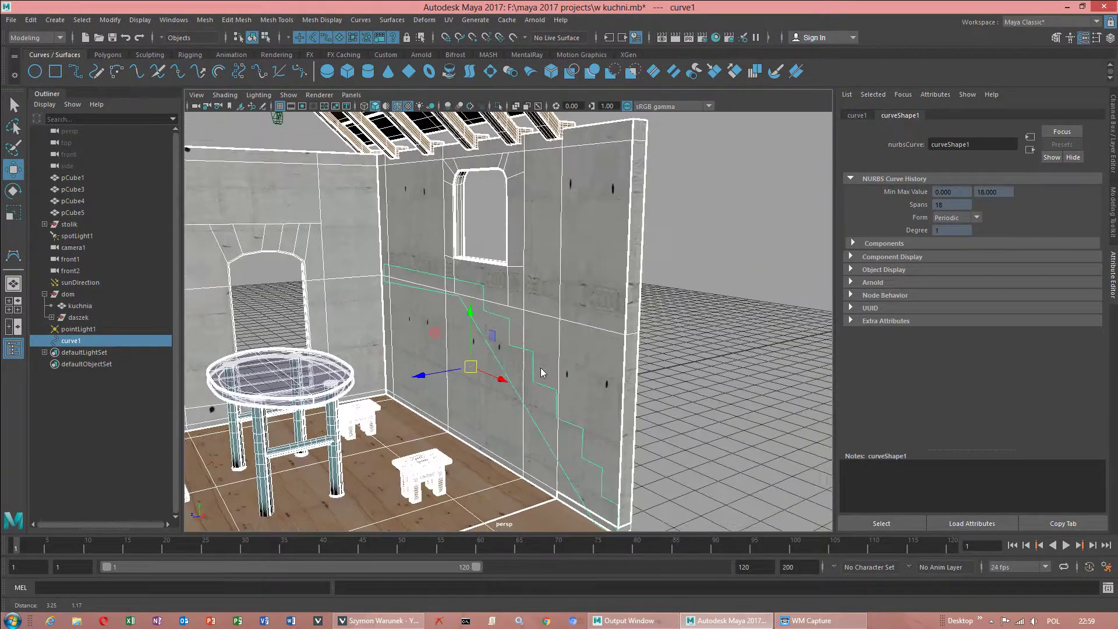
Select the stair-shaped profile curve and move it slightly along its Z axis, out from the wall.
{"action": "left_click", "coordinate": [615, 328]}
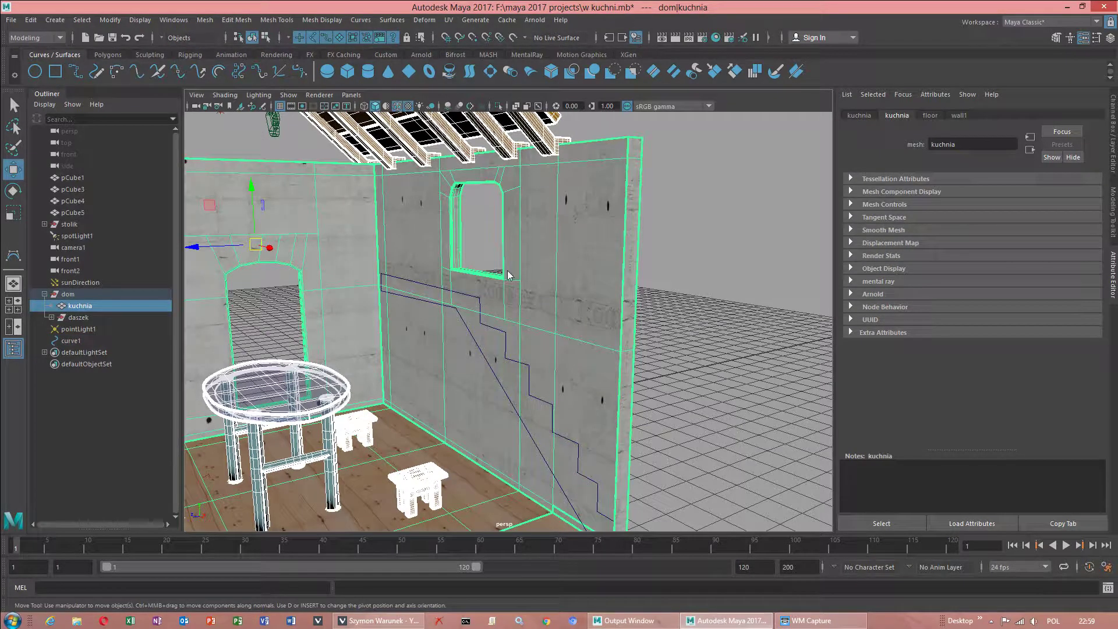
{"action": "left_click", "coordinate": [488, 333]}
{"action": "left_click_drag", "start_coordinate": [464, 387], "coordinate": [430, 387]}
{"action": "middle_click_drag", "start_coordinate": [452, 399], "coordinate": [451, 358], "text": "alt"}
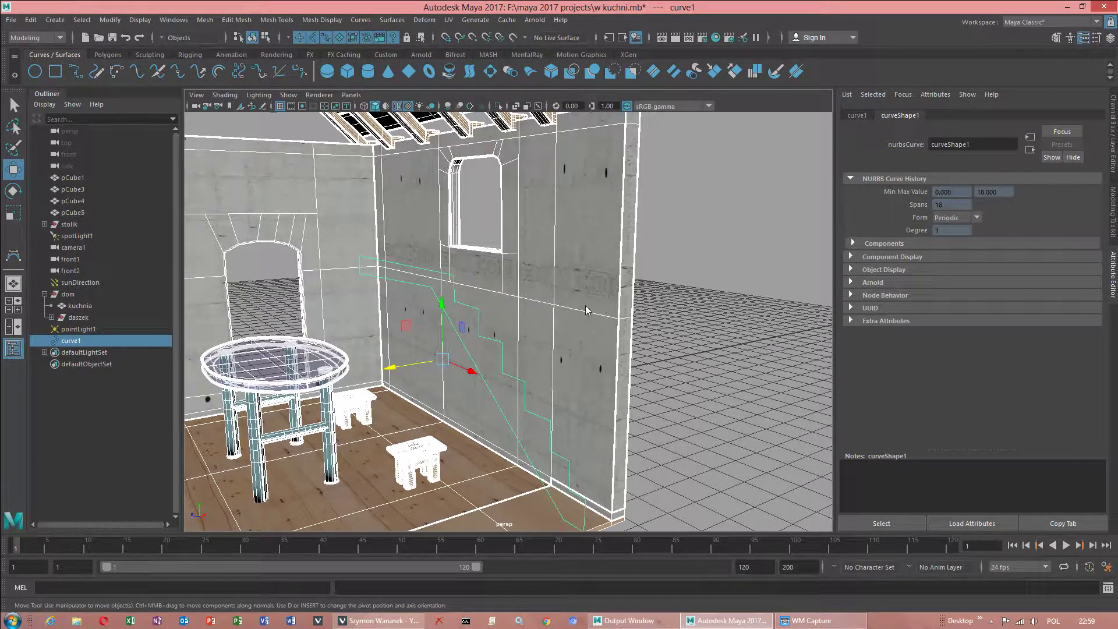
Make the kuchnia house mesh a live surface.
{"action": "left_click", "coordinate": [628, 310]}
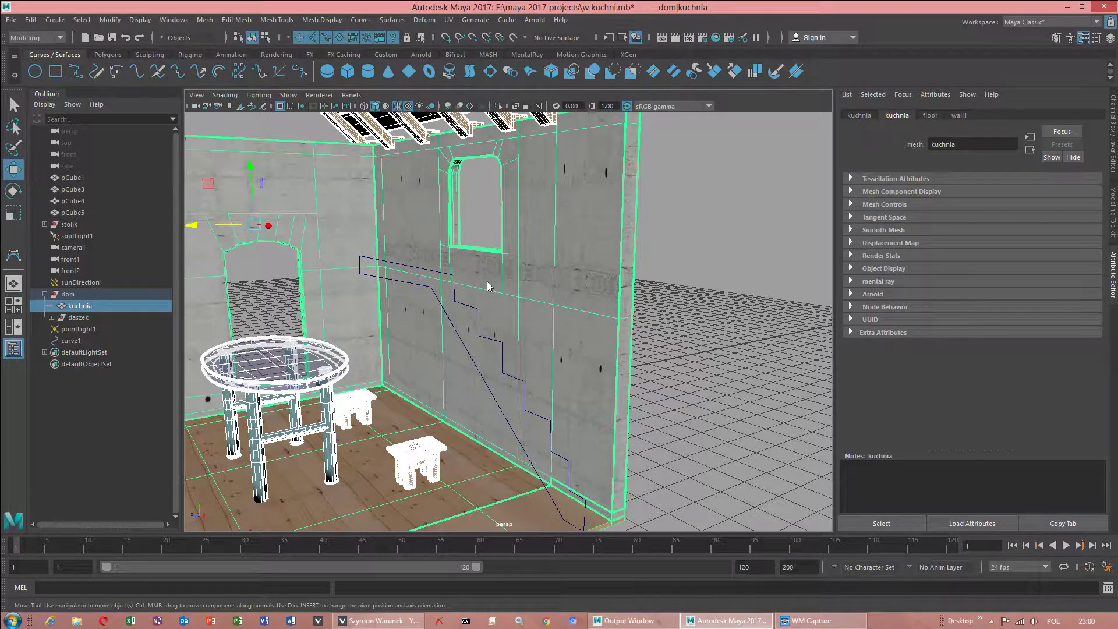
{"action": "left_click", "coordinate": [514, 39]}
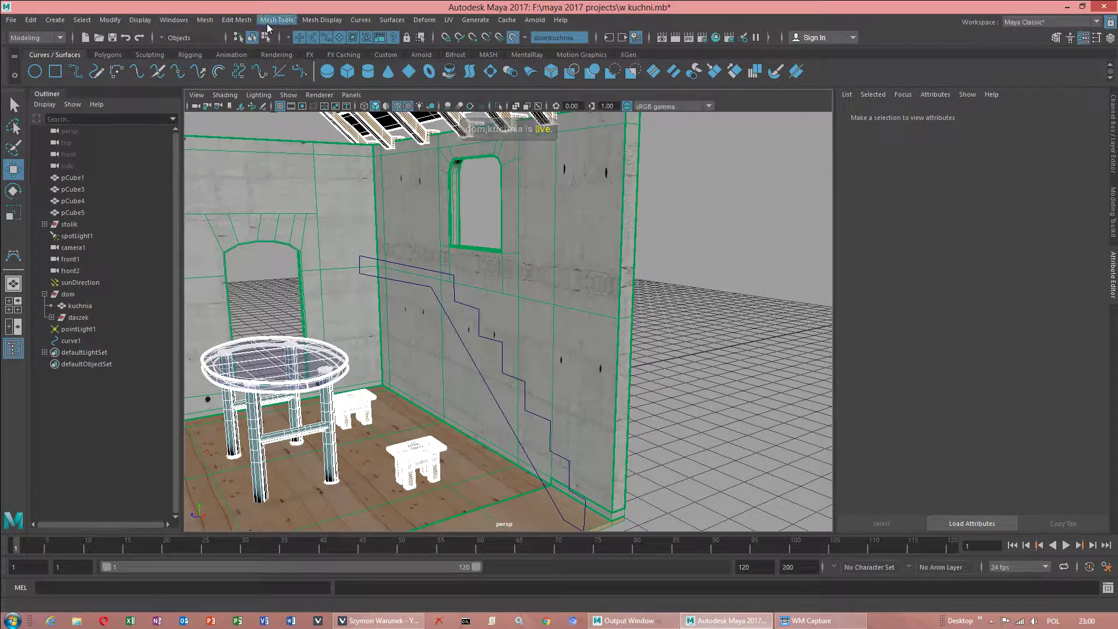
{"action": "left_click", "coordinate": [359, 21]}
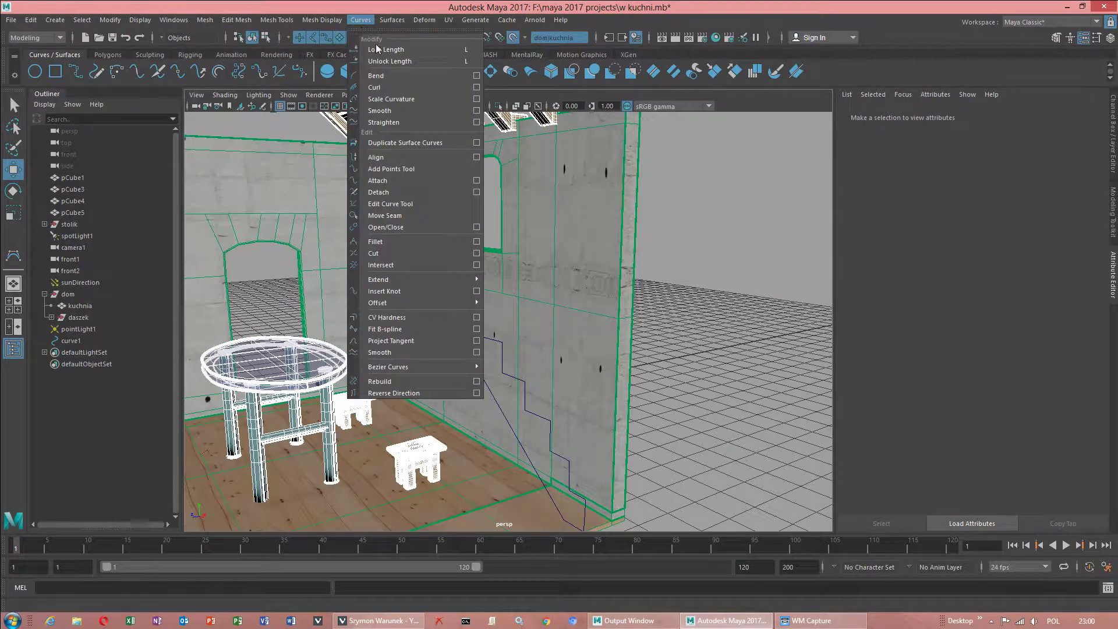
{"action": "left_click", "coordinate": [360, 21]}
Start a CV curve with degree 1 Linear, placing its first point on the end face of the wall with the window.
{"action": "left_click", "coordinate": [54, 21]}
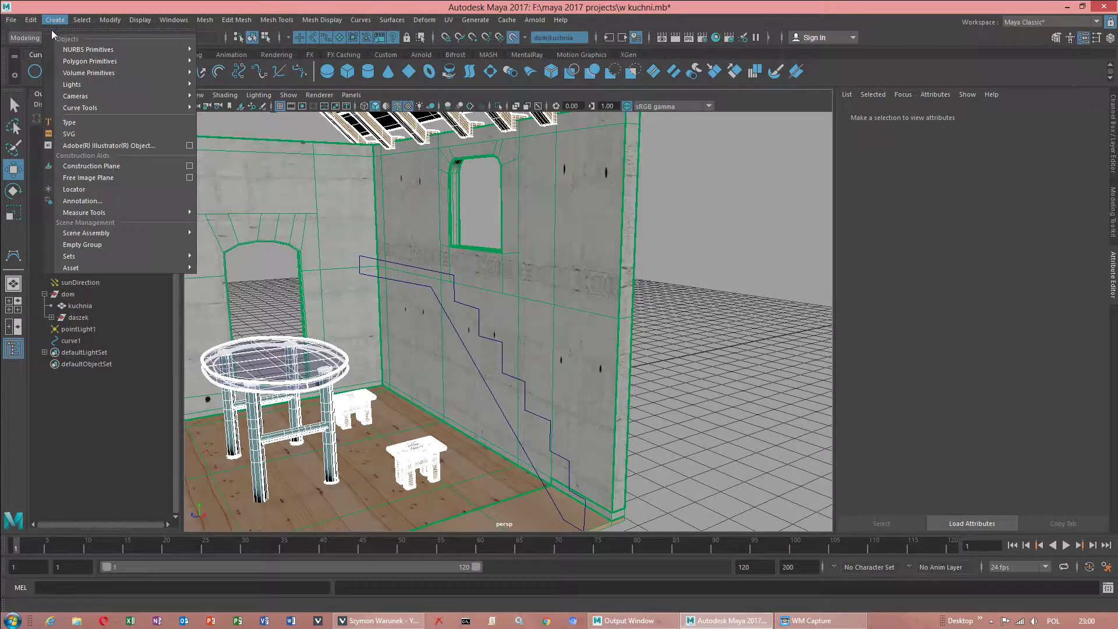
{"action": "mouse_move", "coordinate": [105, 108]}
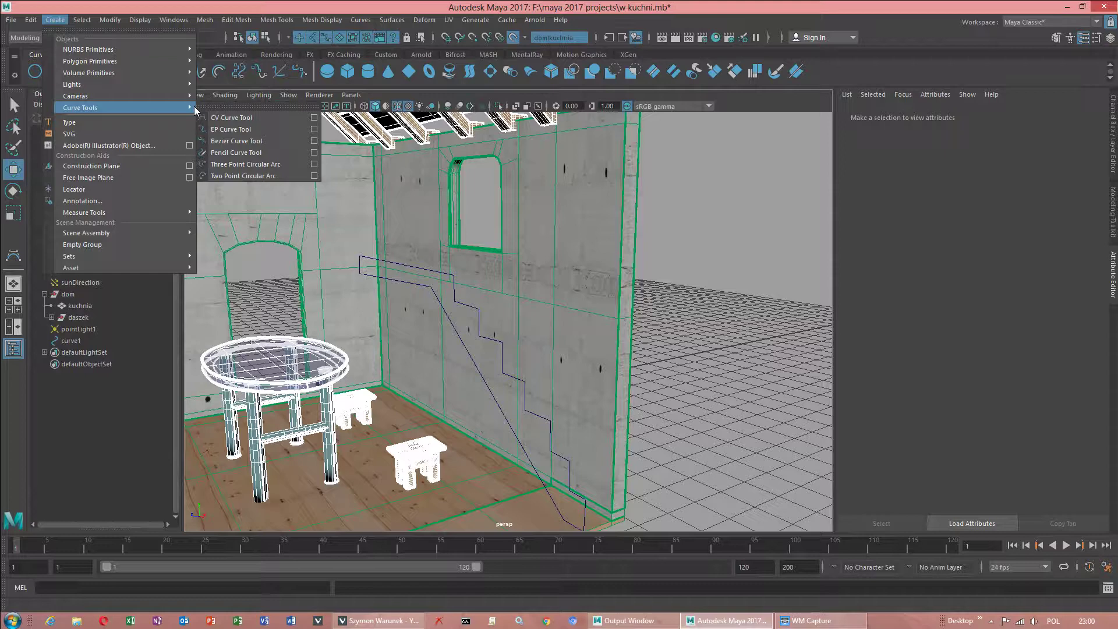
{"action": "left_click", "coordinate": [314, 118]}
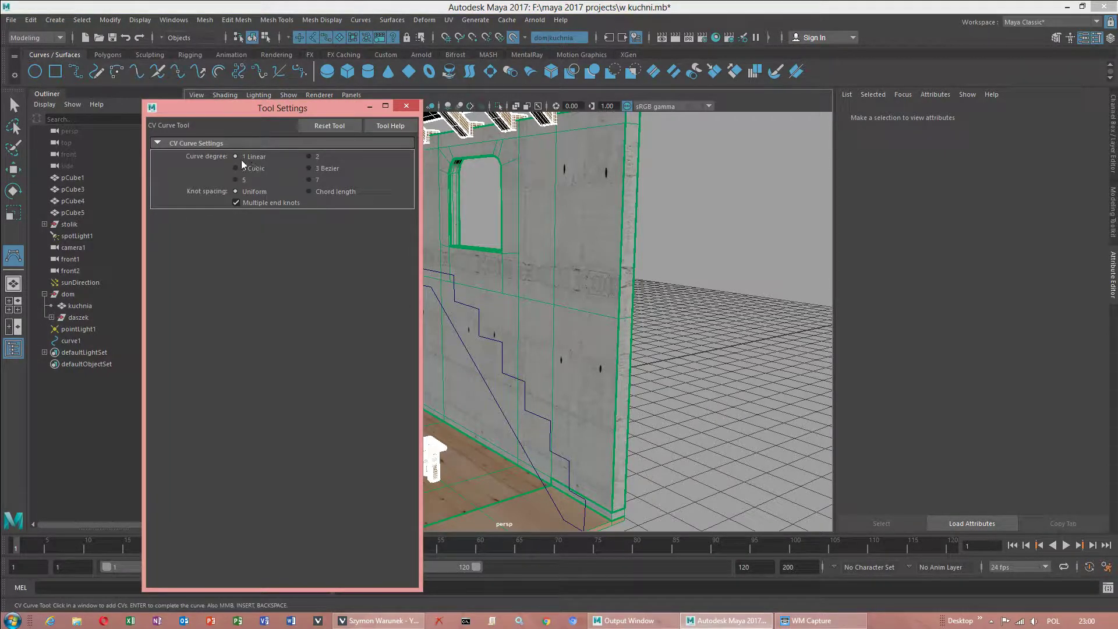
{"action": "left_click", "coordinate": [369, 106]}
{"action": "left_click", "coordinate": [627, 327]}
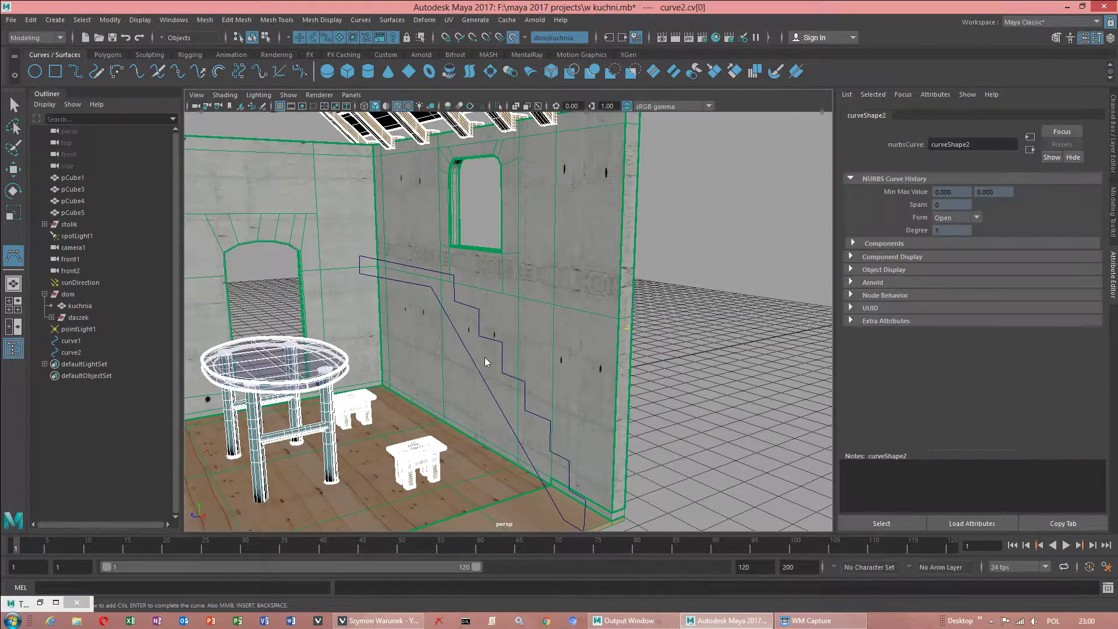
Correct the first point and finish the linear curve as a four-point vertical line down the wall's end face.
{"action": "left_click_drag", "start_coordinate": [522, 360], "coordinate": [498, 357], "text": "alt"}
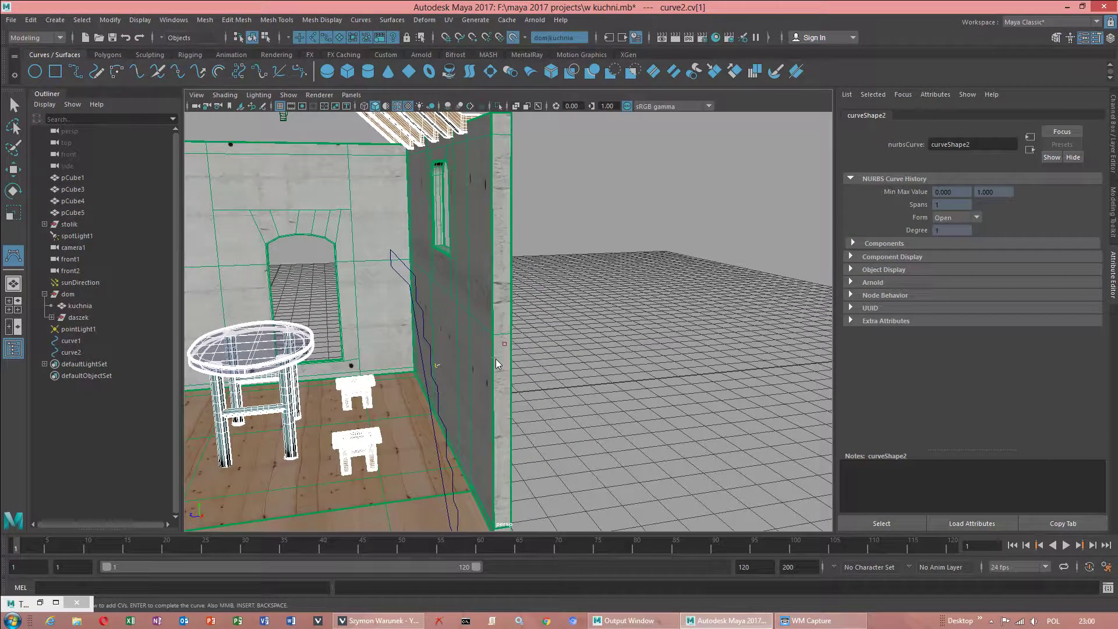
{"action": "key", "text": "ctrl+z"}
{"action": "middle_click_drag", "start_coordinate": [445, 372], "coordinate": [502, 349]}
{"action": "left_click", "coordinate": [503, 349]}
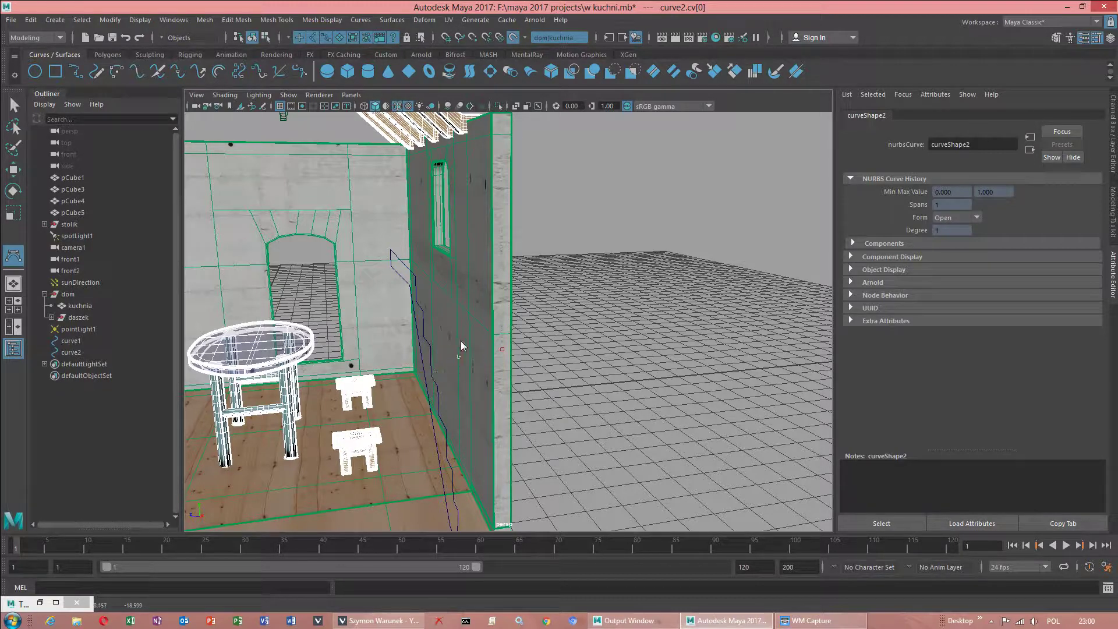
{"action": "left_click_drag", "start_coordinate": [524, 352], "coordinate": [502, 377]}
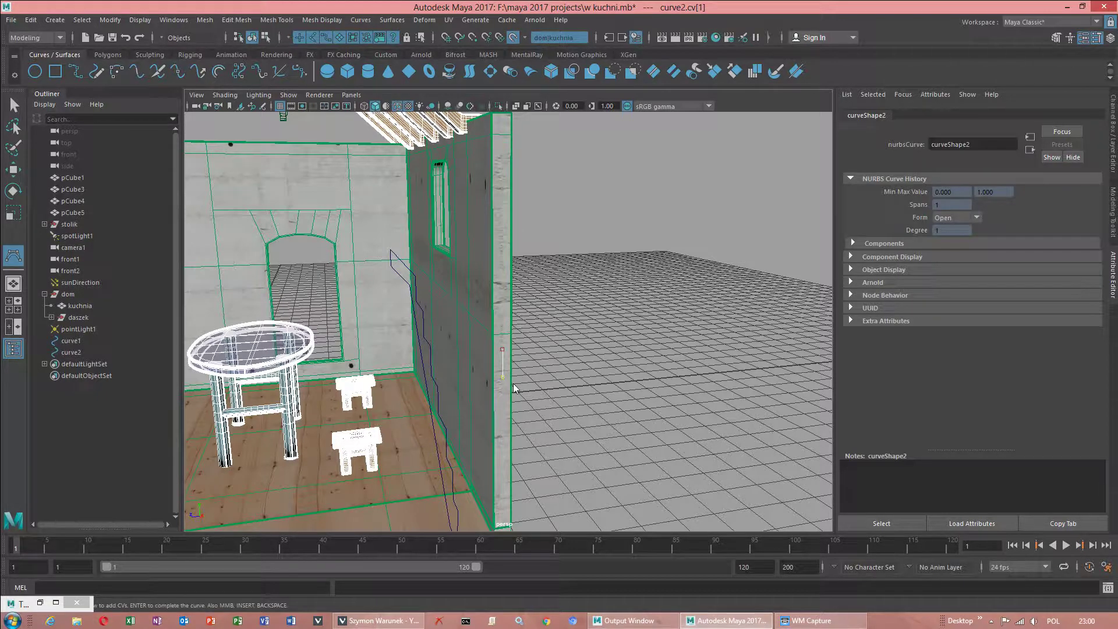
{"action": "left_click", "coordinate": [504, 435]}
{"action": "left_click", "coordinate": [504, 464]}
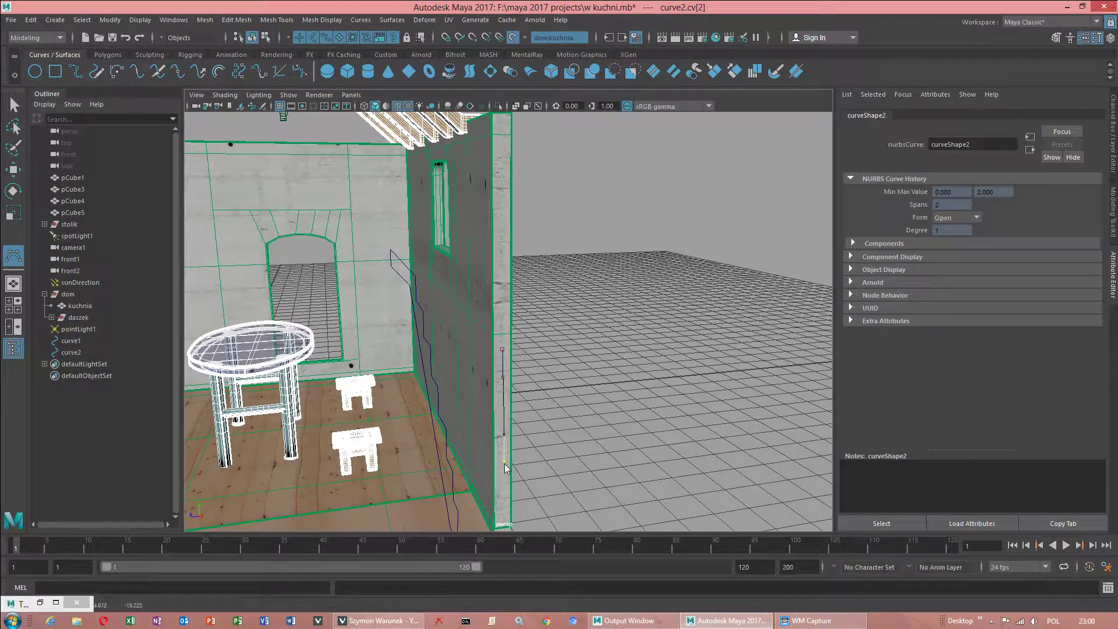
{"action": "mouse_move", "coordinate": [505, 465]}
{"action": "left_mouse_down"}
{"action": "mouse_move", "coordinate": [473, 466]}
{"action": "mouse_move", "coordinate": [496, 470]}
{"action": "left_mouse_up"}
{"action": "key", "text": "w"}
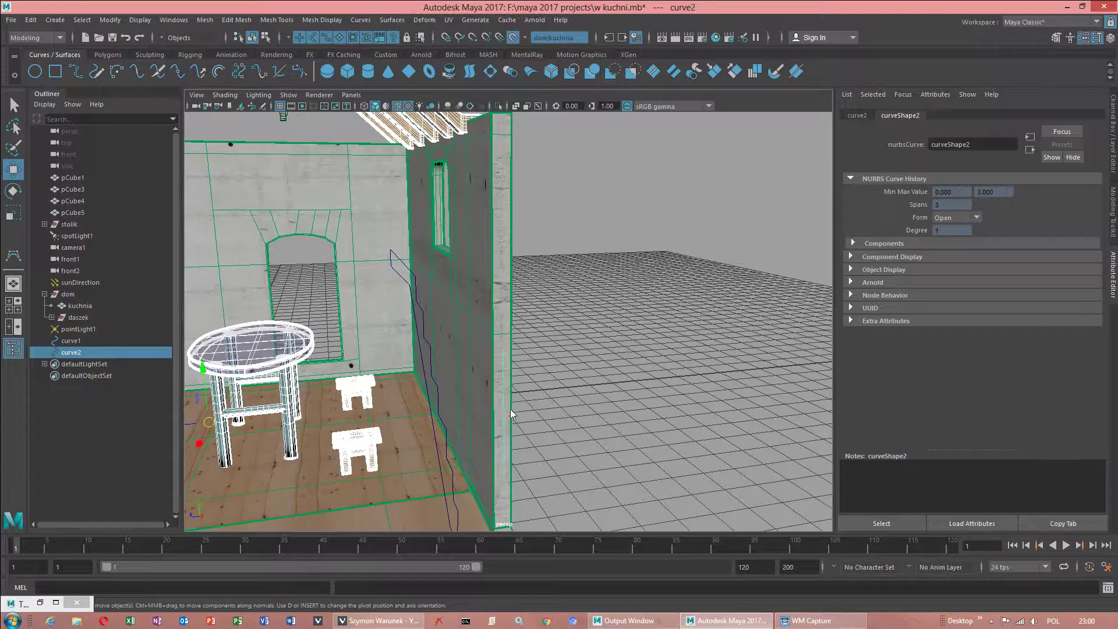
Center the new curve's pivot and rotate the curve from vertical to horizontal.
{"action": "left_click", "coordinate": [110, 20]}
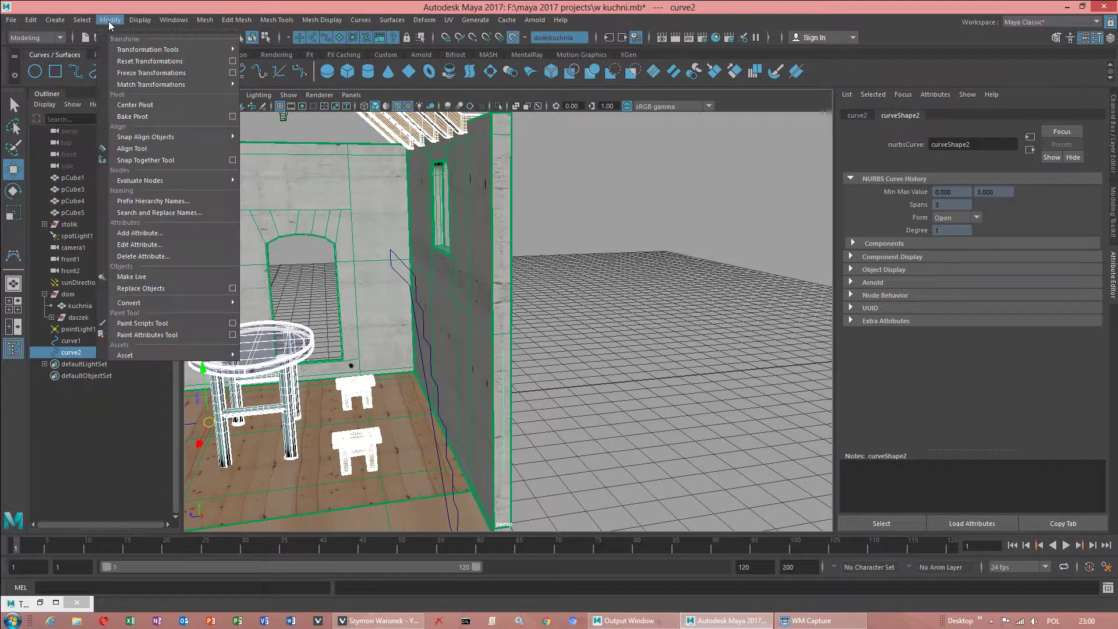
{"action": "left_click", "coordinate": [139, 105]}
{"action": "key", "text": "e"}
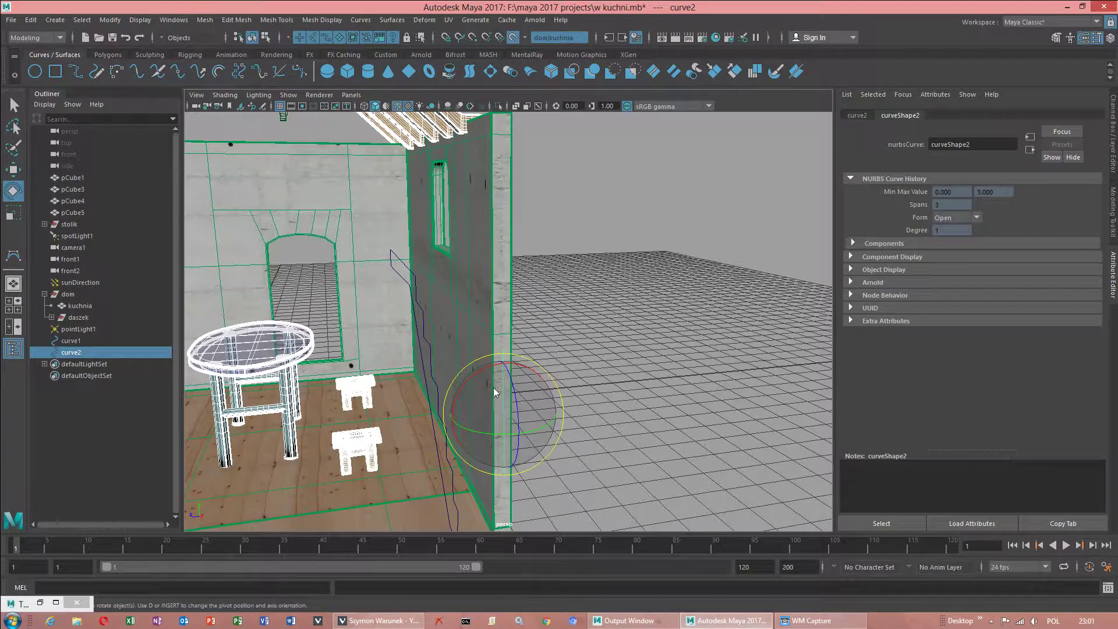
{"action": "left_click_drag", "start_coordinate": [480, 373], "coordinate": [598, 365]}
Move the horizontal curve away from the wall's end and across to the middle of the stair profile.
{"action": "key", "text": "w"}
{"action": "left_click_drag", "start_coordinate": [496, 426], "coordinate": [515, 442]}
{"action": "key", "text": "f"}
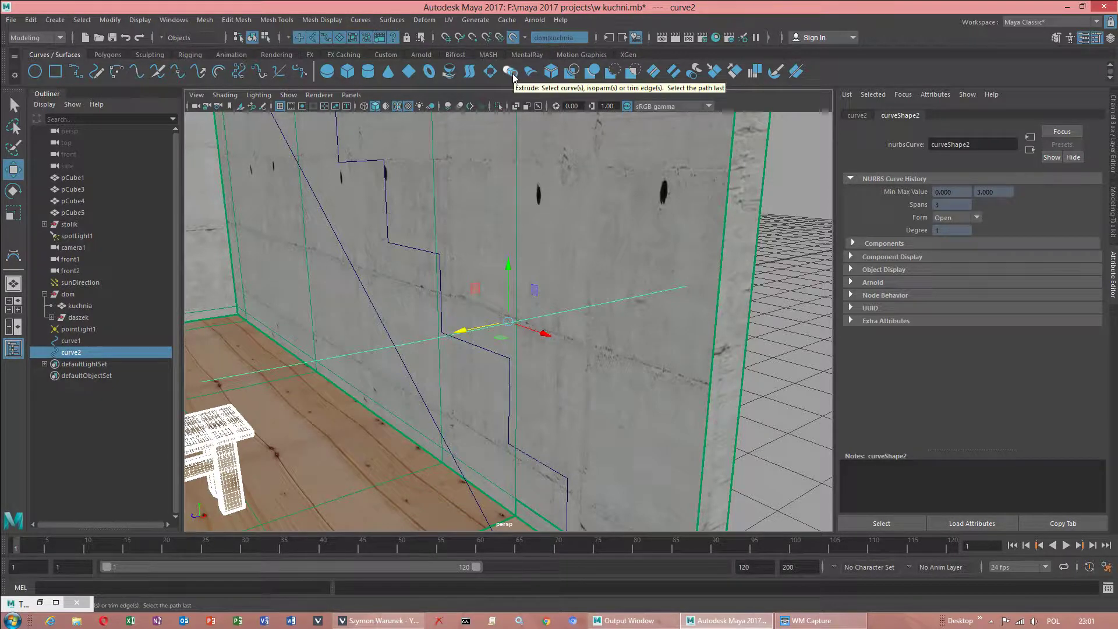
{"action": "left_click_drag", "start_coordinate": [531, 334], "coordinate": [336, 280]}
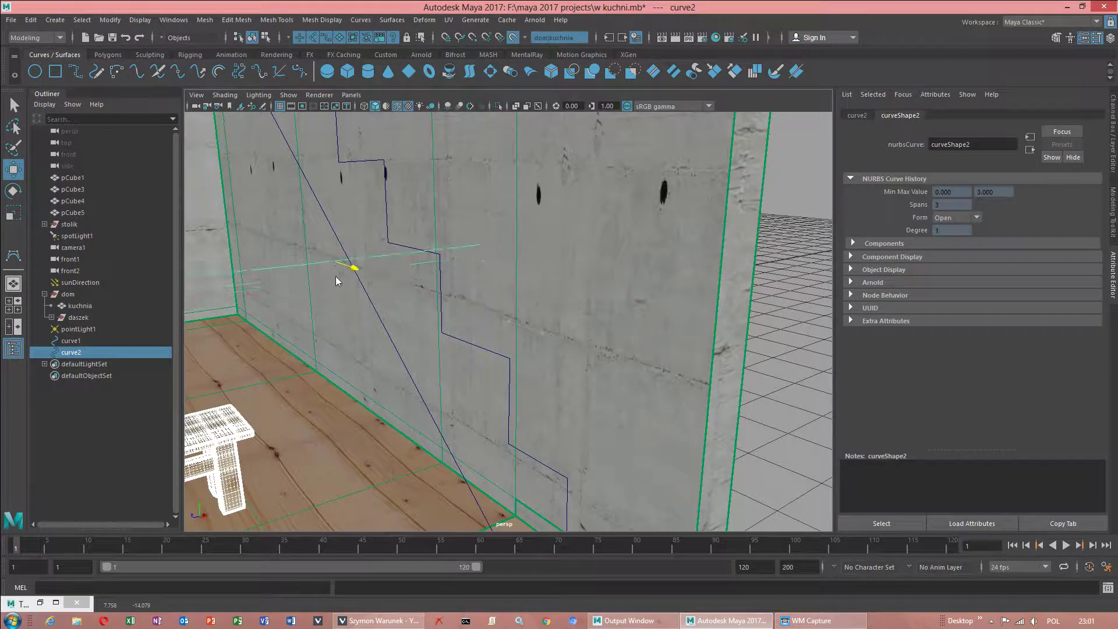
Extrude the stair profile curve along the horizontal path curve to form the staircase.
{"action": "middle_click_drag", "start_coordinate": [419, 309], "coordinate": [480, 353], "text": "alt"}
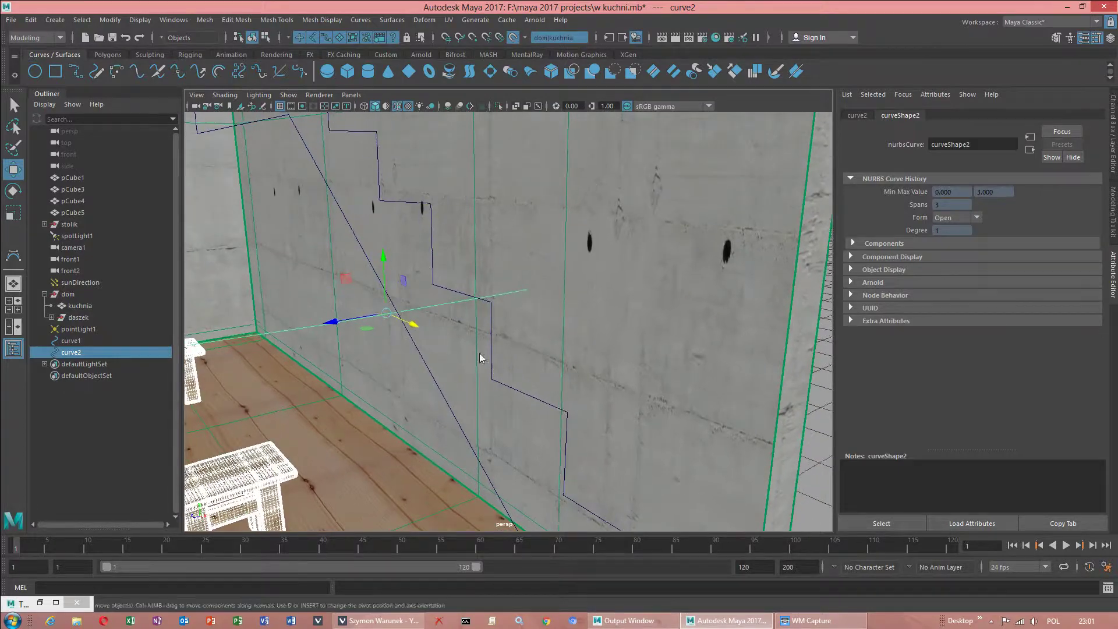
{"action": "right_click_drag", "start_coordinate": [479, 352], "coordinate": [160, 321], "text": "alt"}
{"action": "left_click_drag", "start_coordinate": [161, 324], "coordinate": [420, 310], "text": "alt"}
{"action": "left_click", "coordinate": [454, 269]}
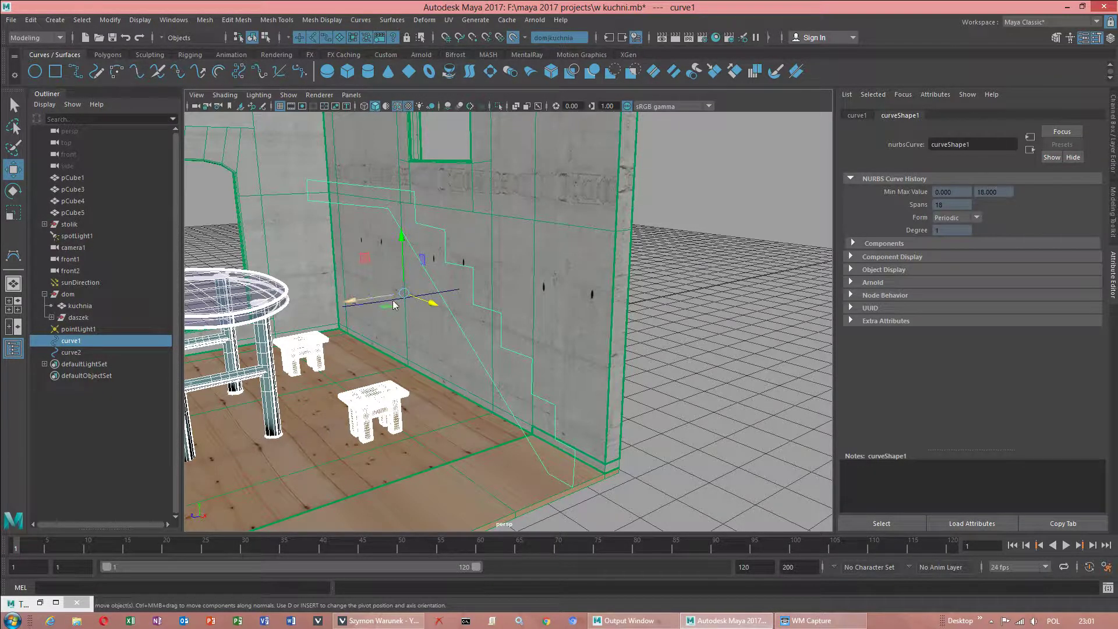
{"action": "left_click", "coordinate": [430, 293], "text": "shift"}
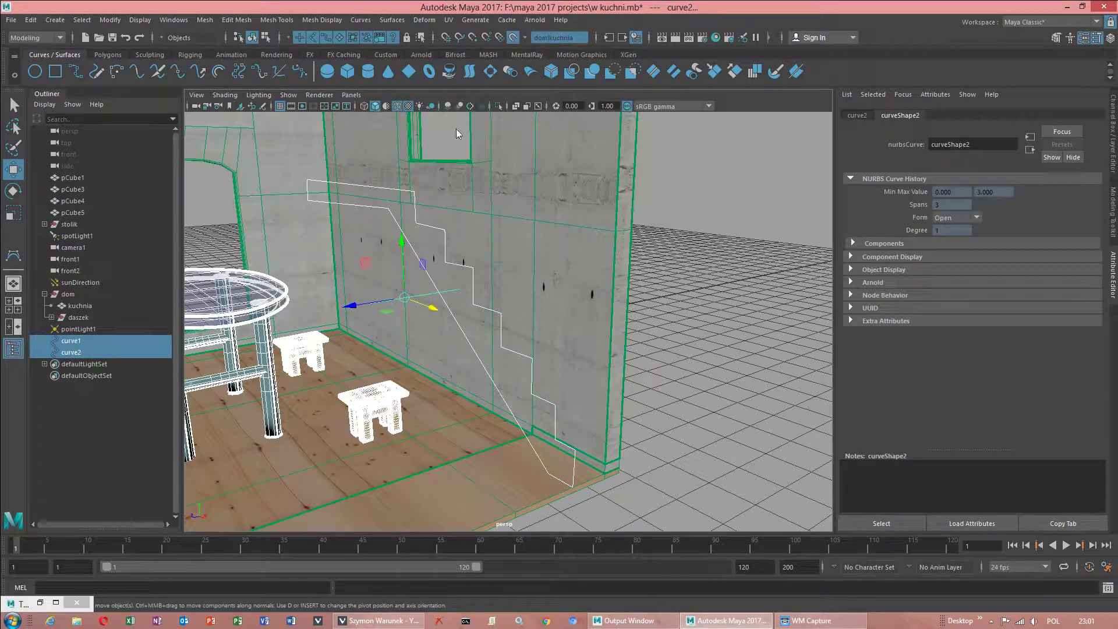
{"action": "left_click", "coordinate": [510, 74]}
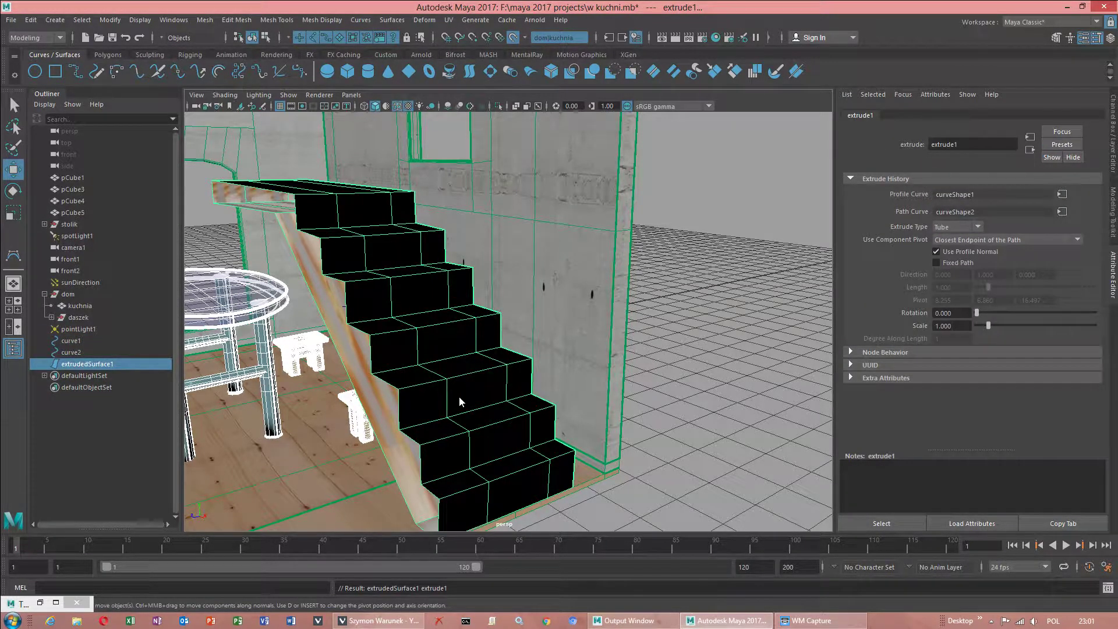
{"action": "mouse_move", "coordinate": [471, 377]}
{"action": "left_mouse_down", "text": "alt"}
{"action": "mouse_move", "coordinate": [487, 394]}
{"action": "mouse_move", "coordinate": [461, 389]}
{"action": "mouse_move", "coordinate": [471, 398]}
{"action": "left_mouse_up", "text": "alt"}
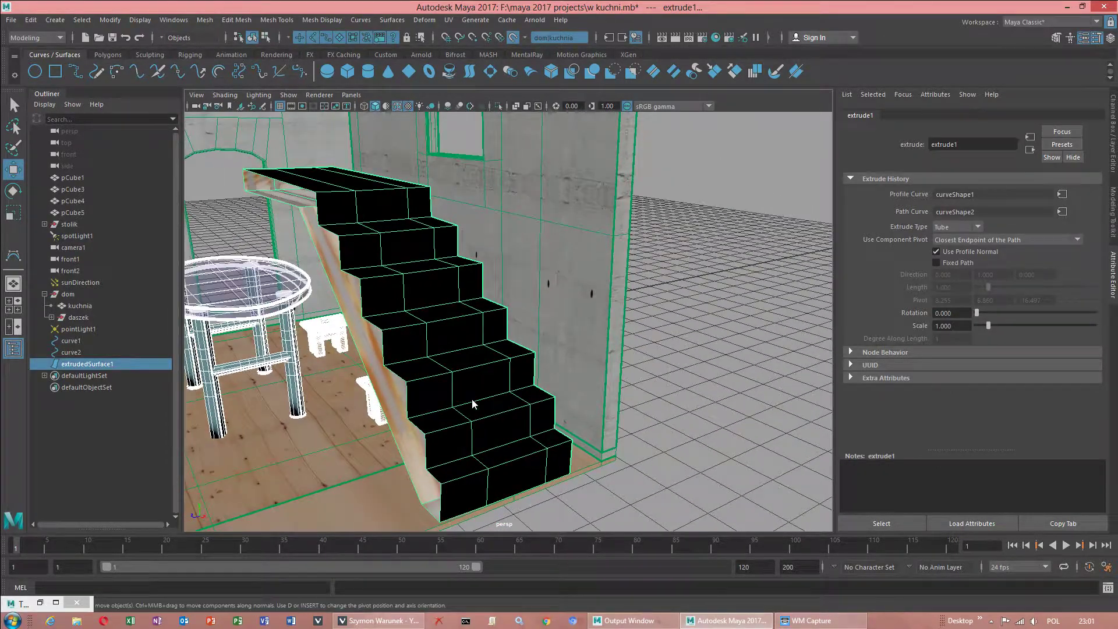
Reposition the extruded staircase's pivot onto the side of the stairs, using point snapping.
{"action": "left_click", "coordinate": [434, 305]}
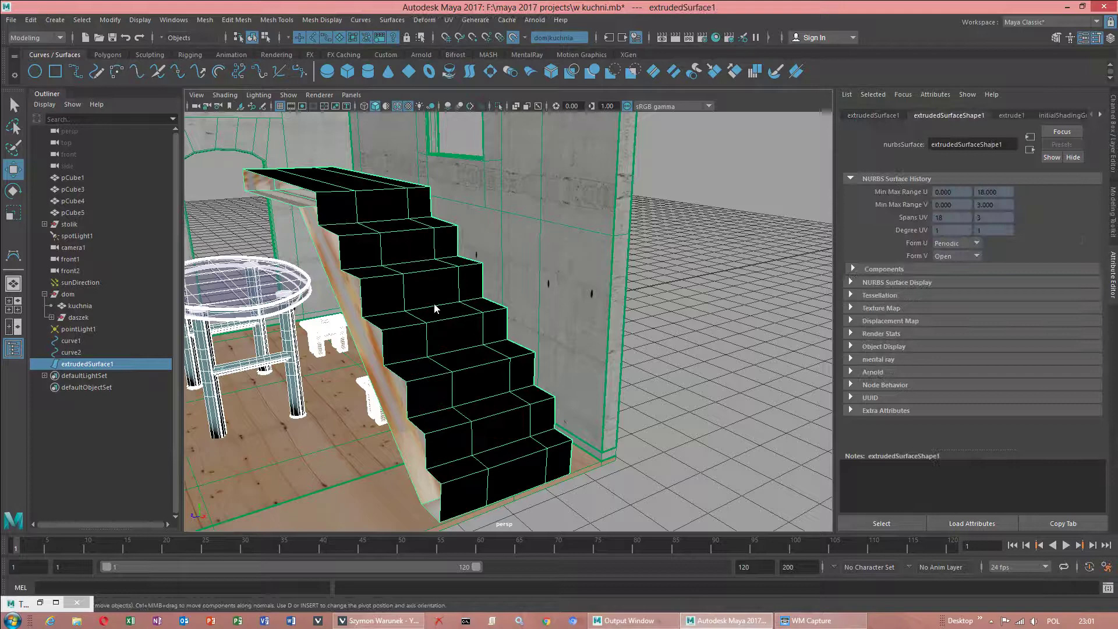
{"action": "right_click_drag", "start_coordinate": [427, 280], "coordinate": [412, 302], "text": "alt"}
{"action": "scroll", "coordinate": [440, 300], "scroll_direction": "down", "scroll_amount": 4}
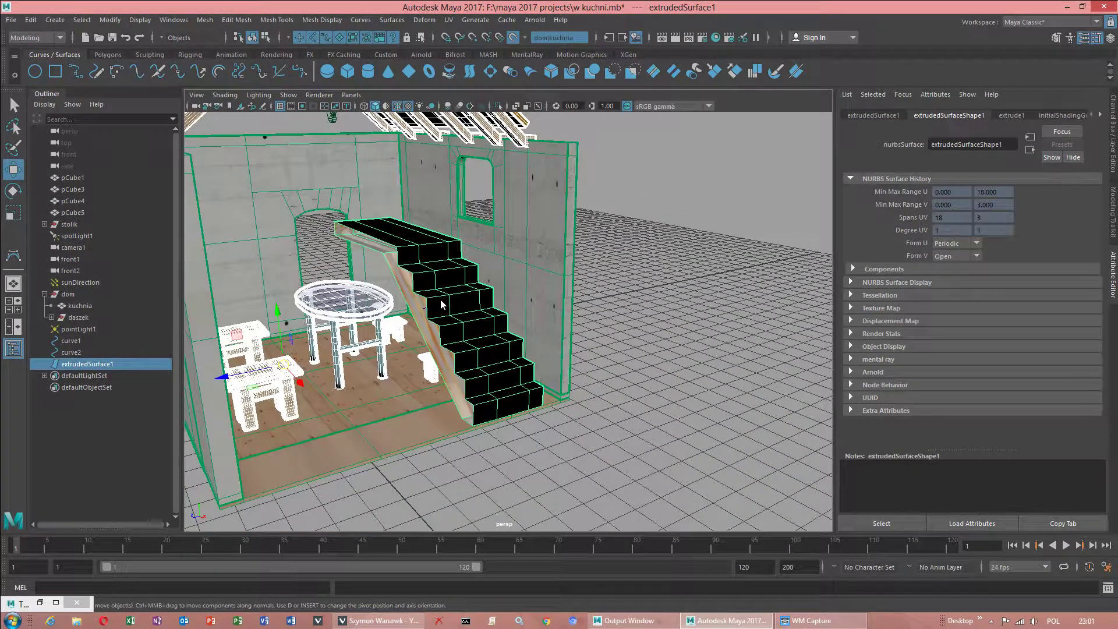
{"action": "key", "text": "e"}
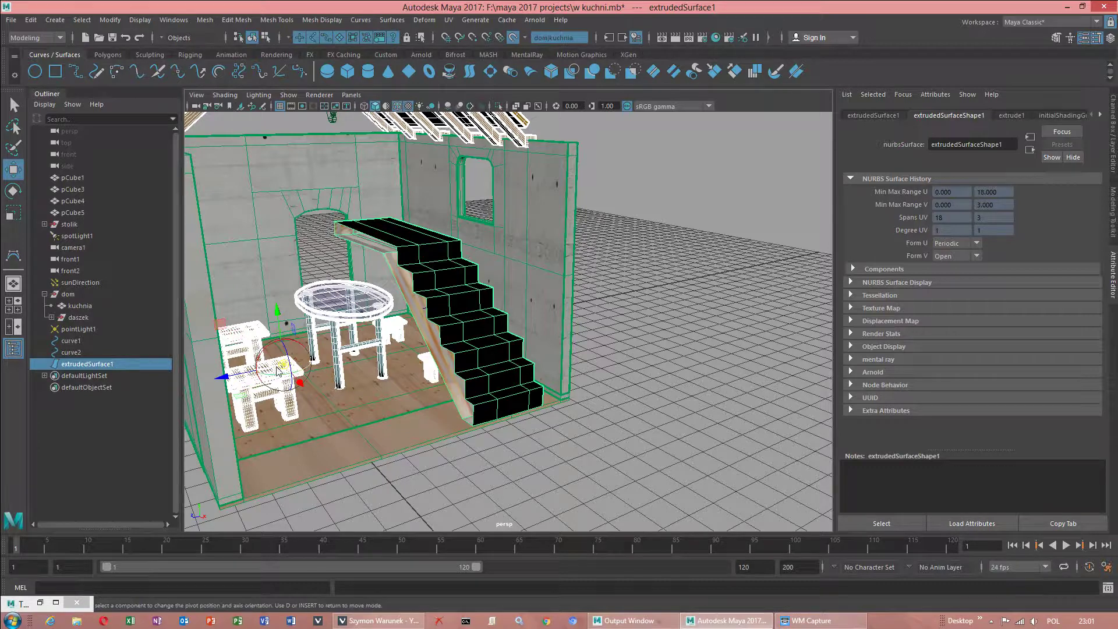
{"action": "left_click", "coordinate": [429, 364]}
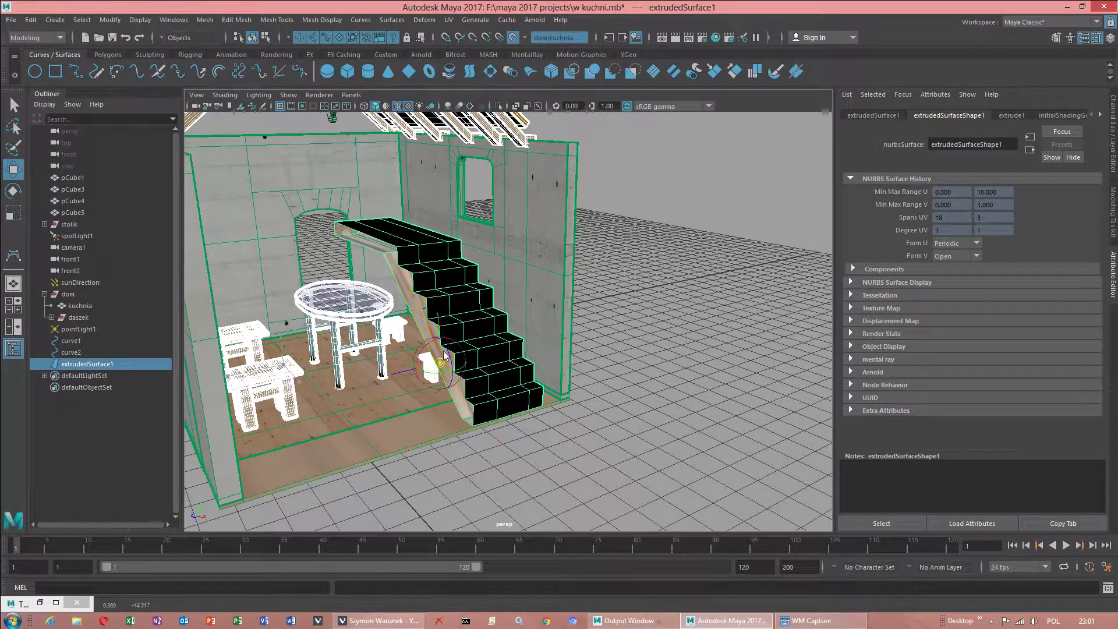
{"action": "key", "text": "w"}
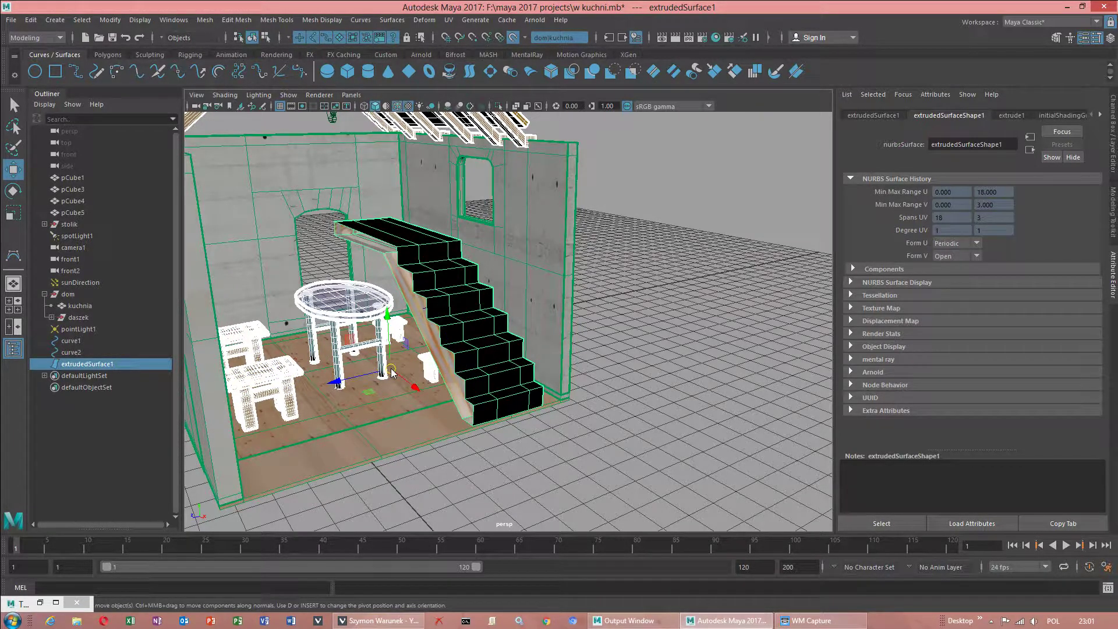
{"action": "key", "text": "d"}
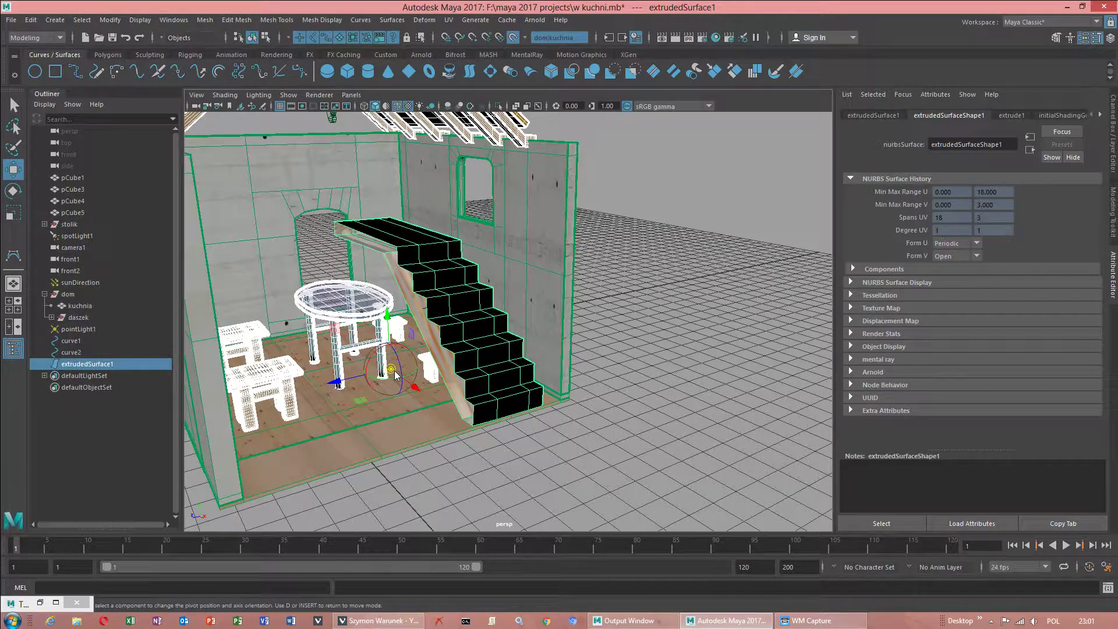
{"action": "key", "text": "v"}
{"action": "left_click_drag", "start_coordinate": [395, 371], "coordinate": [444, 323]}
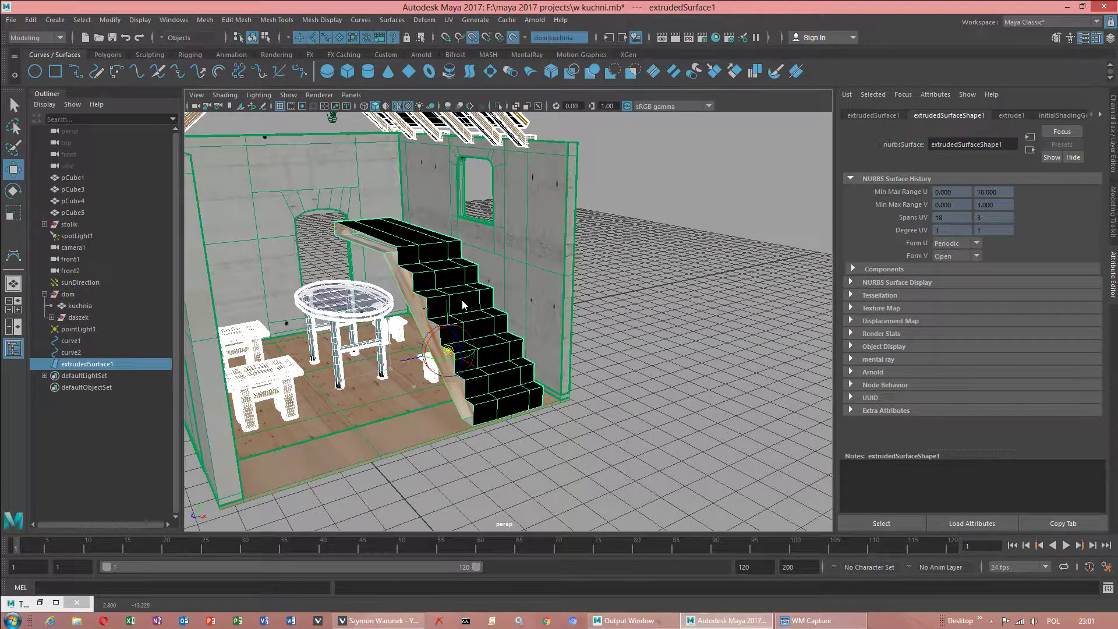
{"action": "key", "text": "d"}
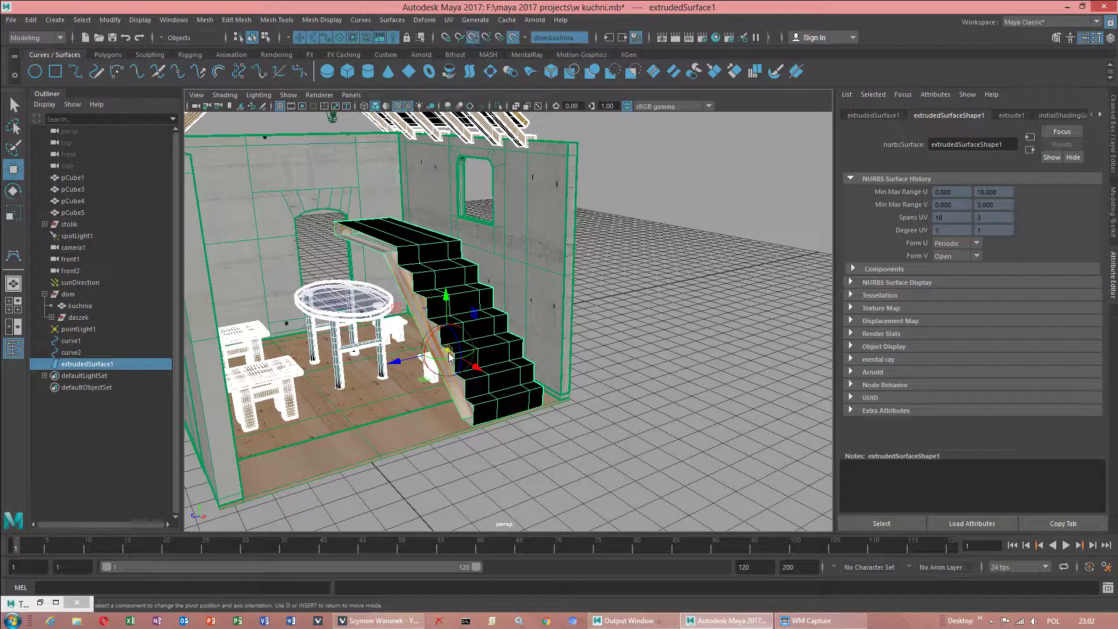
{"action": "left_click_drag", "start_coordinate": [449, 356], "coordinate": [463, 309]}
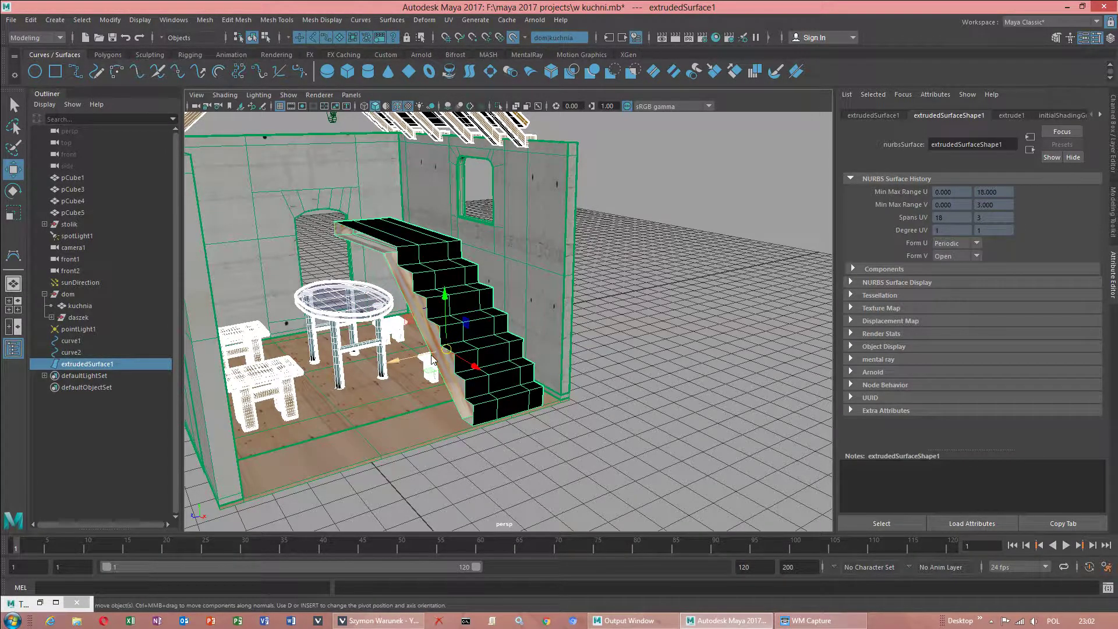
Shift the extruded staircase's pivot to the middle of the stairs and convert the NURBS surface to a quad polygon mesh.
{"action": "key", "text": "d"}
{"action": "left_click_drag", "start_coordinate": [430, 356], "coordinate": [521, 338]}
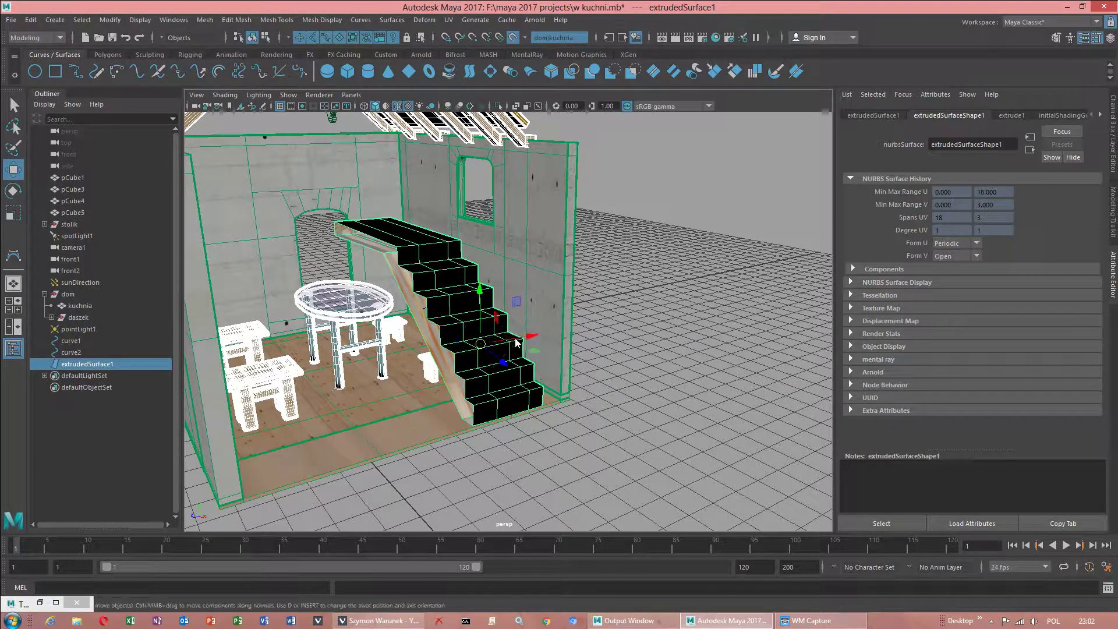
{"action": "left_click", "coordinate": [114, 22]}
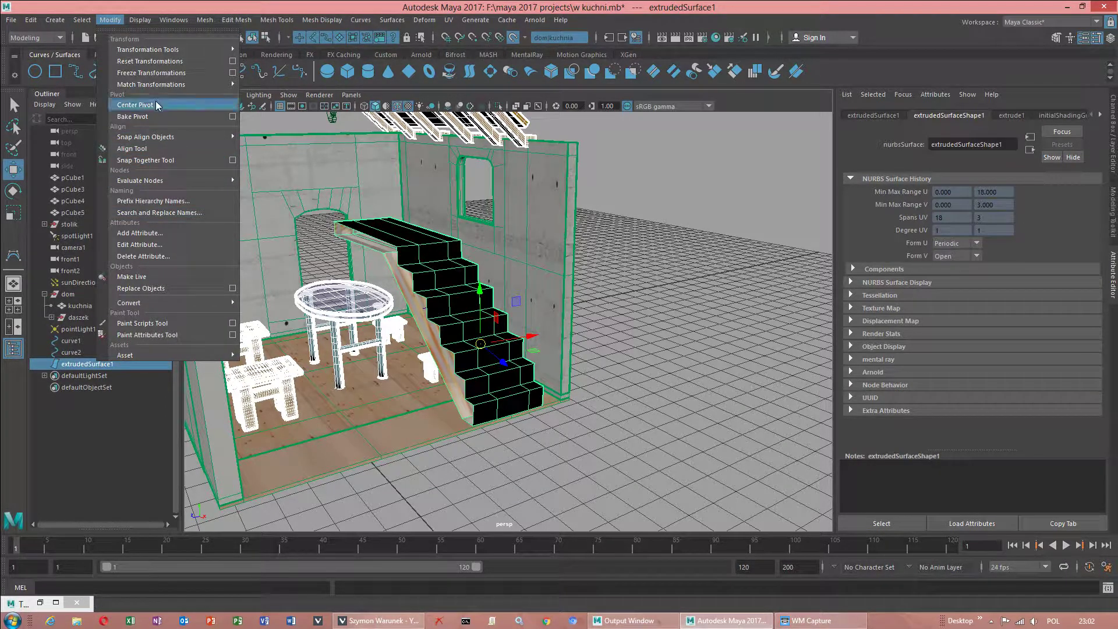
{"action": "mouse_move", "coordinate": [182, 304]}
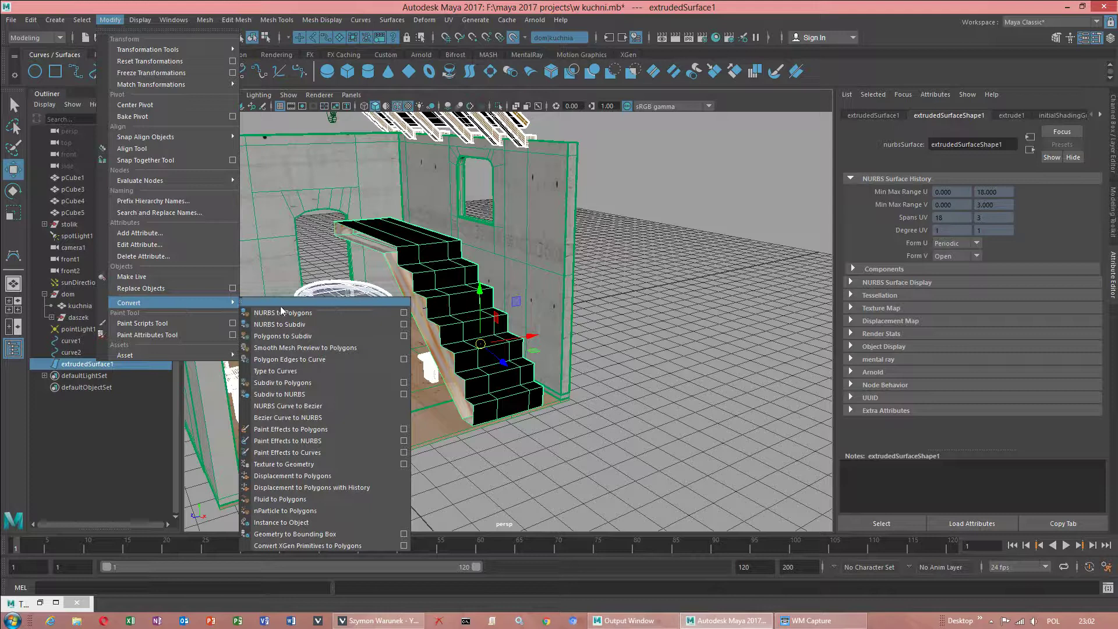
{"action": "left_click", "coordinate": [403, 313]}
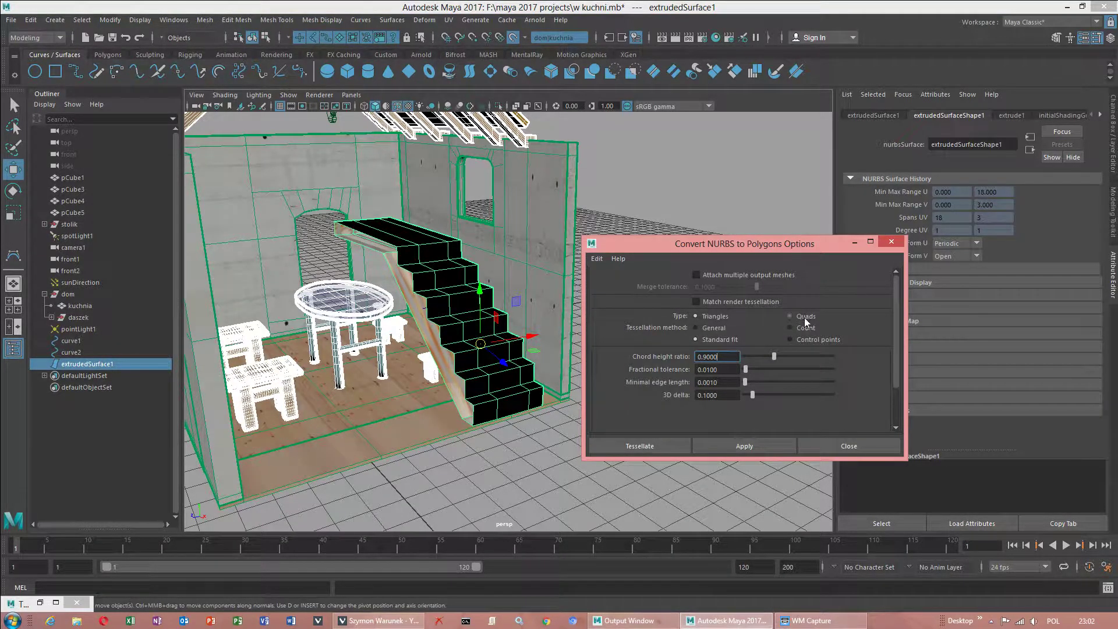
{"action": "left_click", "coordinate": [726, 448]}
Move the polygon staircase aside from the original extruded surface and check its faces.
{"action": "left_click_drag", "start_coordinate": [265, 369], "coordinate": [98, 398]}
{"action": "left_click", "coordinate": [486, 369]}
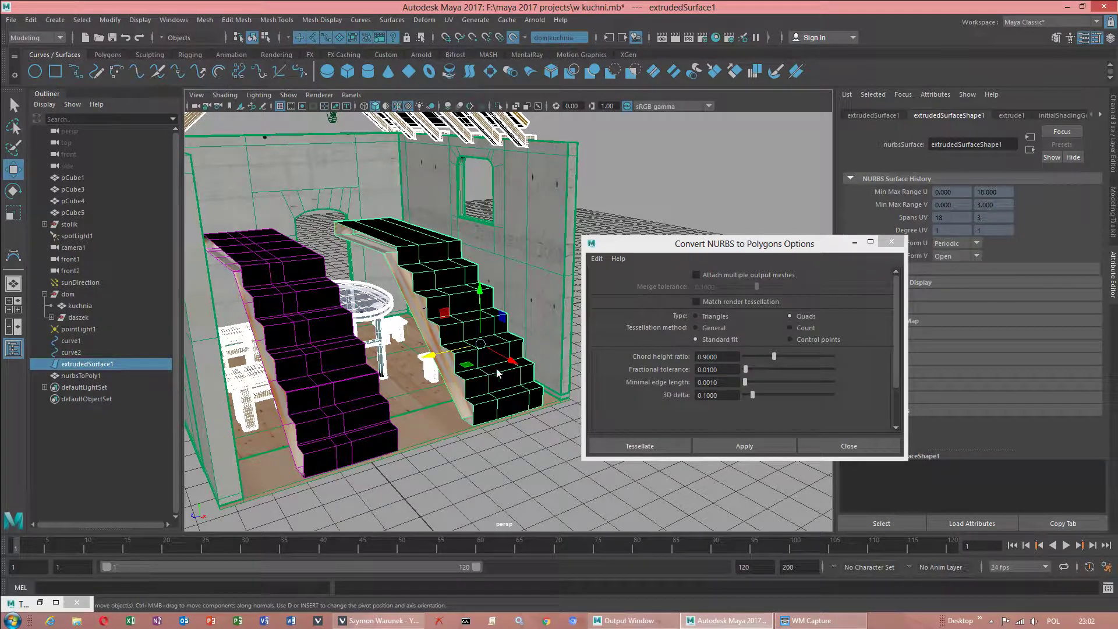
{"action": "left_click", "coordinate": [324, 368]}
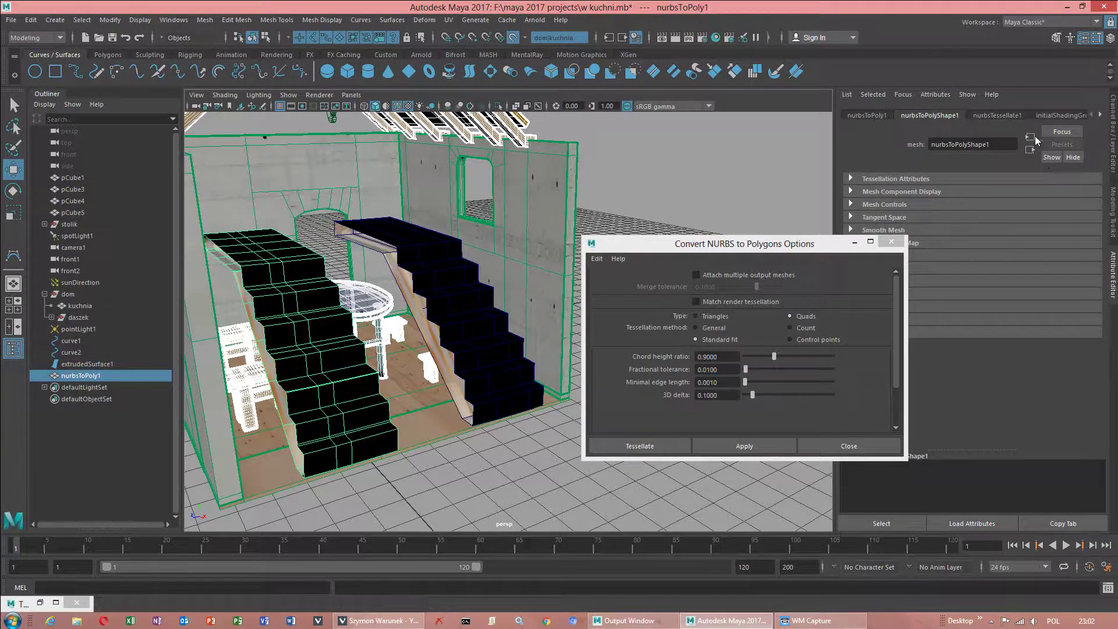
{"action": "right_click", "coordinate": [330, 347]}
{"action": "right_click_drag", "start_coordinate": [330, 340], "coordinate": [329, 302]}
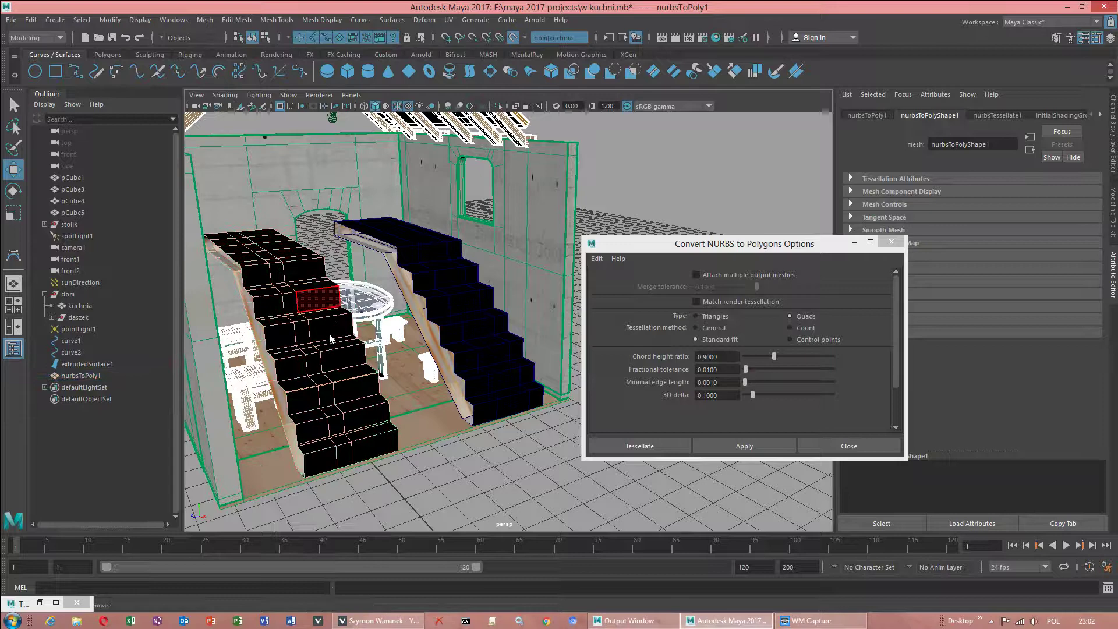
{"action": "left_click", "coordinate": [329, 328]}
{"action": "right_click_drag", "start_coordinate": [272, 335], "coordinate": [329, 268]}
Delete the original extruded NURBS staircase, keeping the polygon version.
{"action": "left_click", "coordinate": [473, 276]}
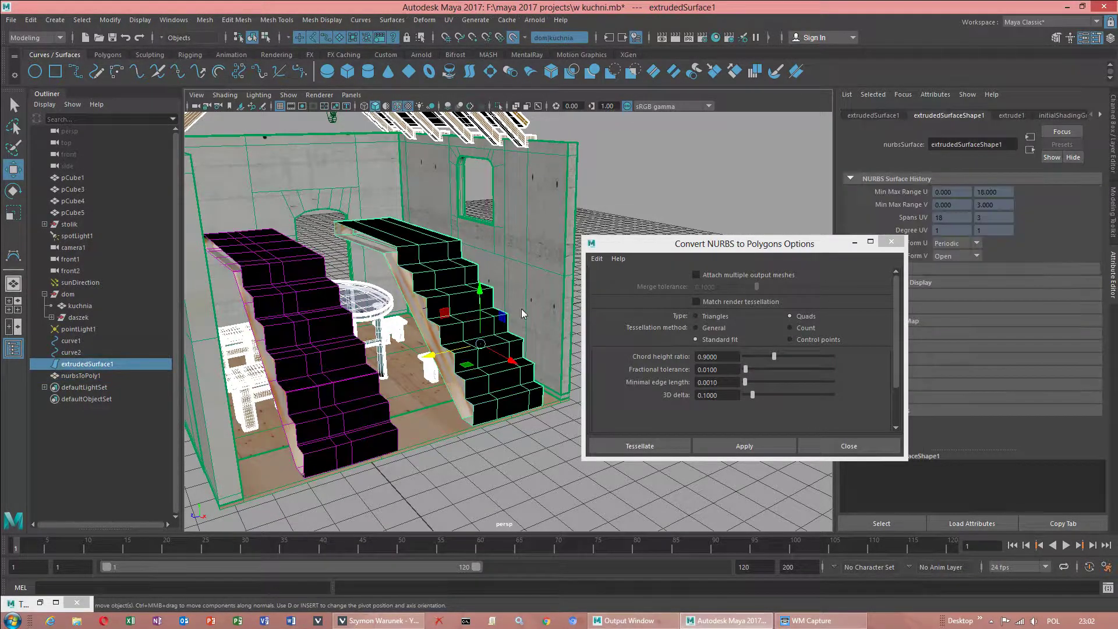
{"action": "left_click", "coordinate": [848, 445]}
{"action": "key", "text": "Delete"}
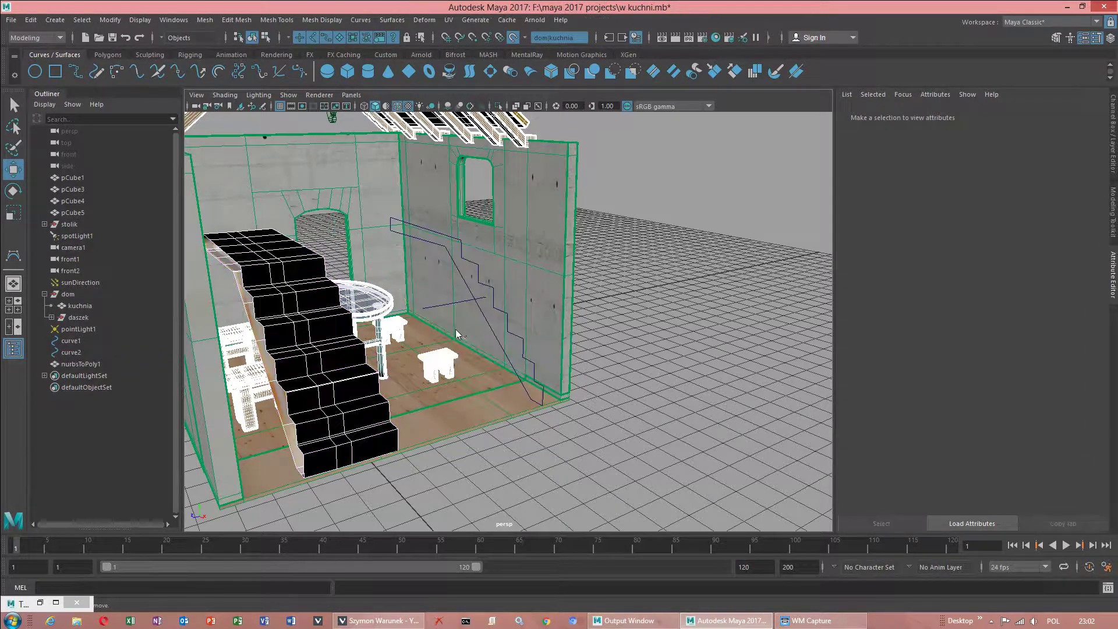
Delete the construction history of the polygon staircase.
{"action": "left_click", "coordinate": [325, 347]}
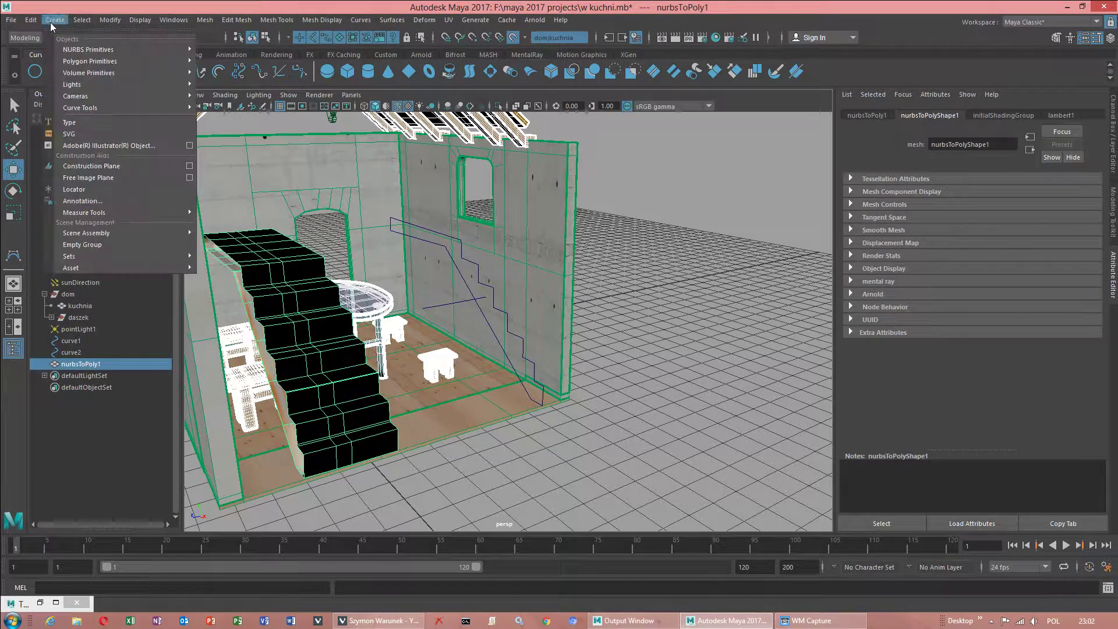
{"action": "mouse_move", "coordinate": [30, 20]}
{"action": "mouse_move", "coordinate": [117, 158]}
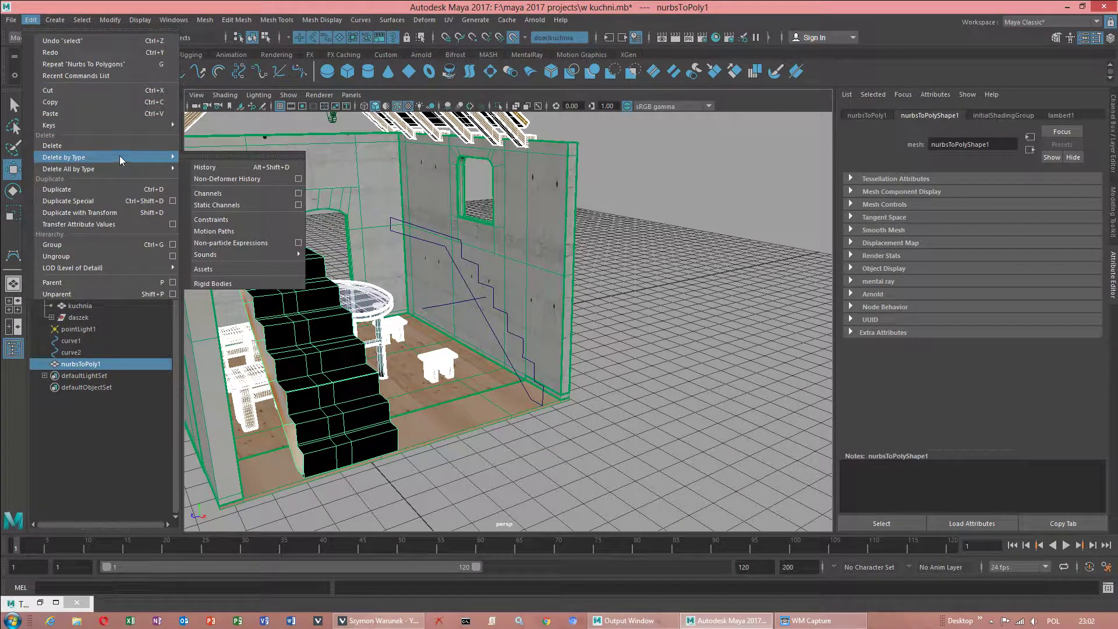
{"action": "left_click", "coordinate": [233, 167]}
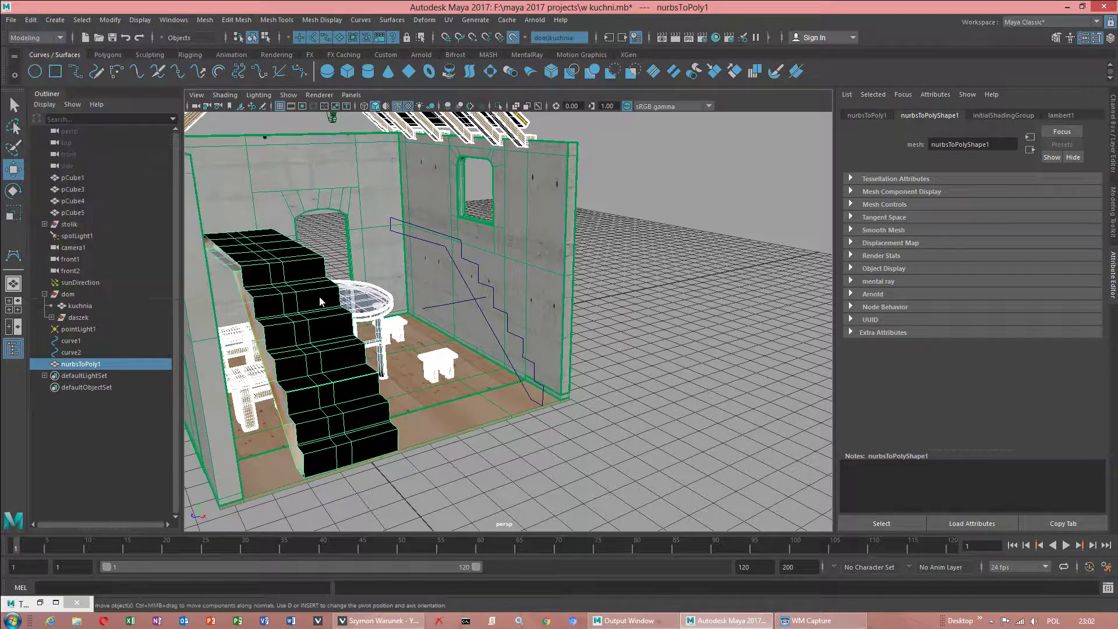
Move the polygon staircase back into place against the wall with the window.
{"action": "left_click", "coordinate": [325, 361]}
{"action": "left_click_drag", "start_coordinate": [339, 348], "coordinate": [488, 329]}
{"action": "scroll", "coordinate": [481, 332], "scroll_direction": "up", "scroll_amount": 3}
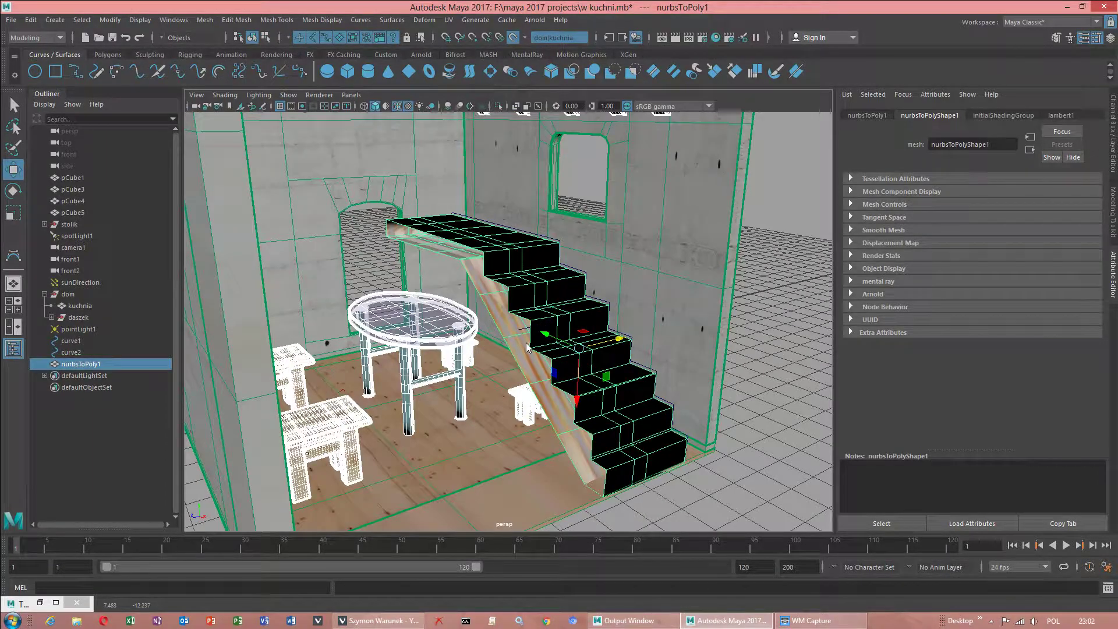
Select the open border edges on the staircase's room-facing side and close it with Fill Hole.
{"action": "scroll", "coordinate": [492, 333], "scroll_direction": "up", "scroll_amount": 3}
{"action": "middle_click_drag", "start_coordinate": [517, 319], "coordinate": [488, 290], "text": "alt"}
{"action": "right_click_drag", "start_coordinate": [488, 270], "coordinate": [488, 239]}
{"action": "double_click", "coordinate": [488, 275]}
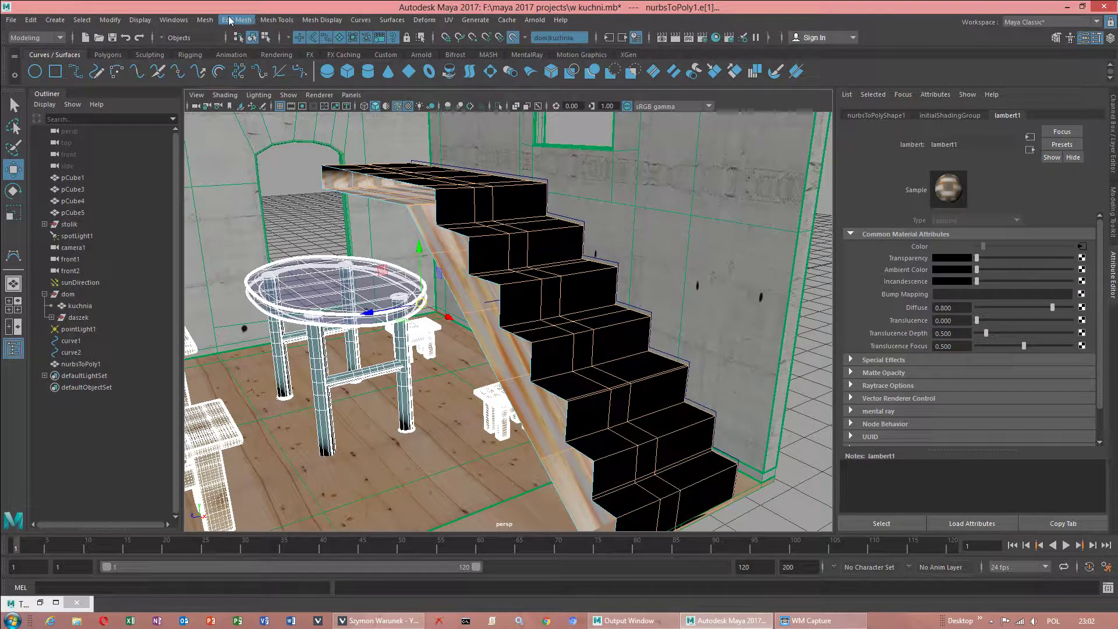
{"action": "left_click", "coordinate": [204, 20]}
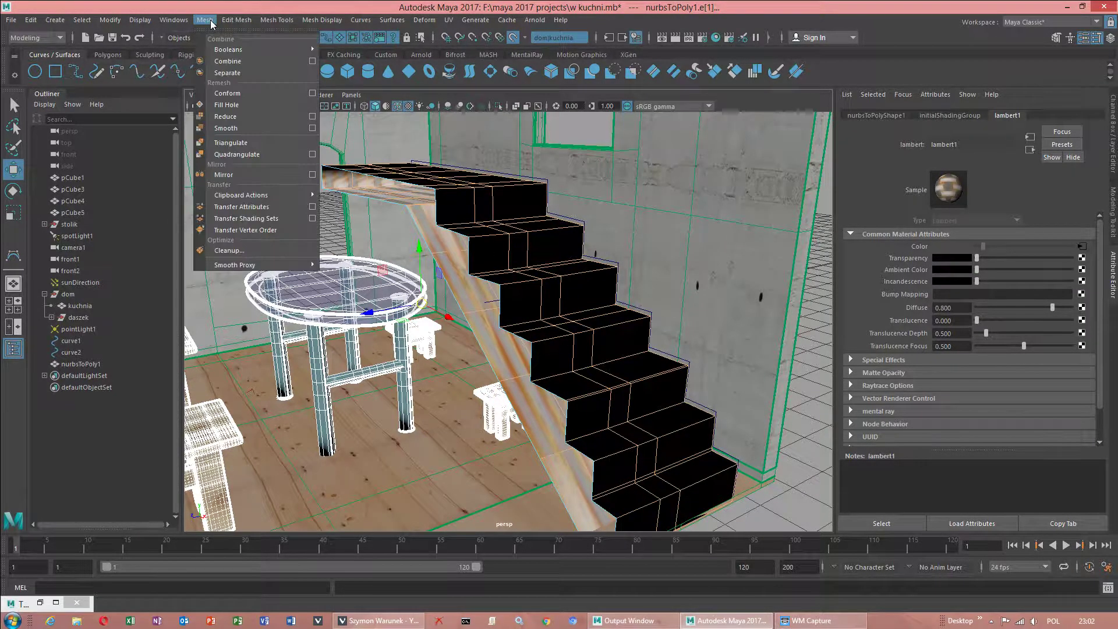
{"action": "left_click", "coordinate": [225, 106]}
Assign a new Lambert material to the whole staircase object.
{"action": "right_click_drag", "start_coordinate": [538, 266], "coordinate": [562, 269]}
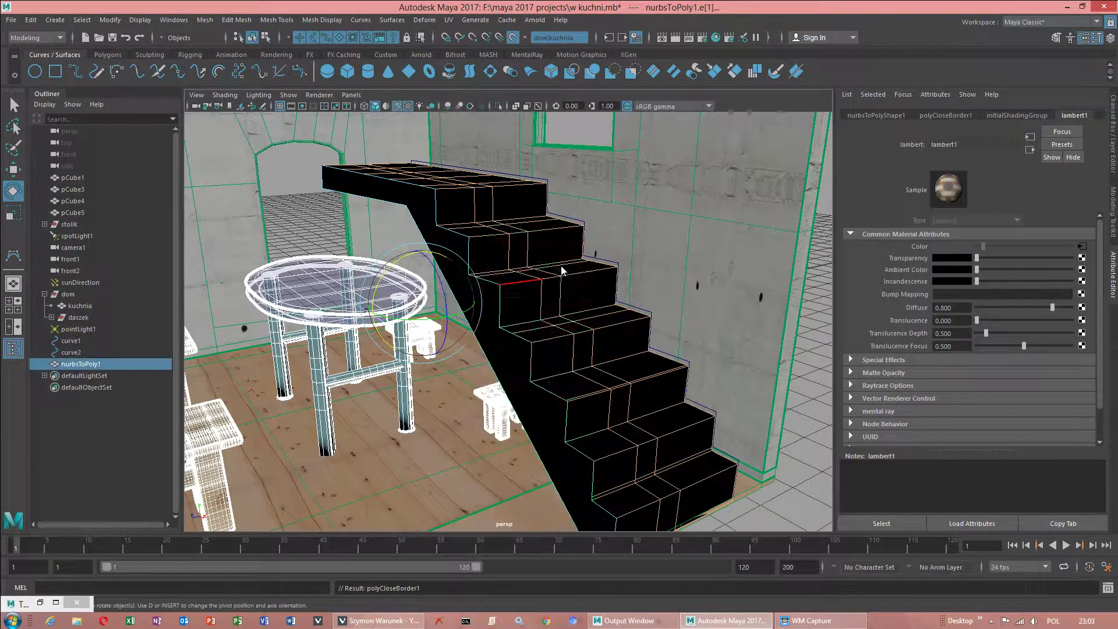
{"action": "key", "text": "w"}
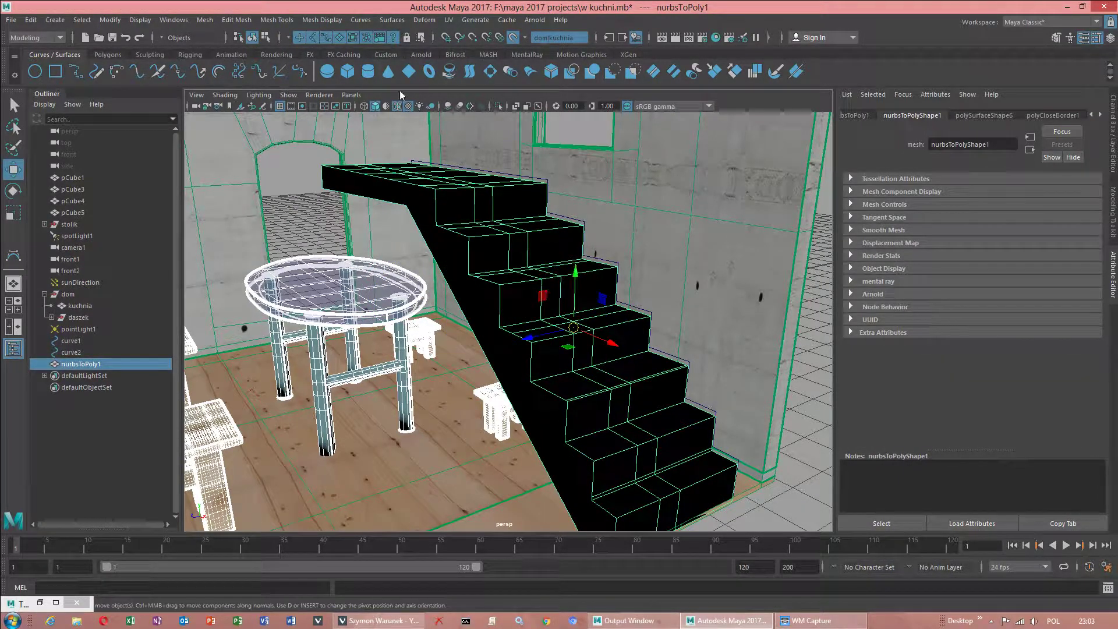
{"action": "left_click", "coordinate": [288, 57]}
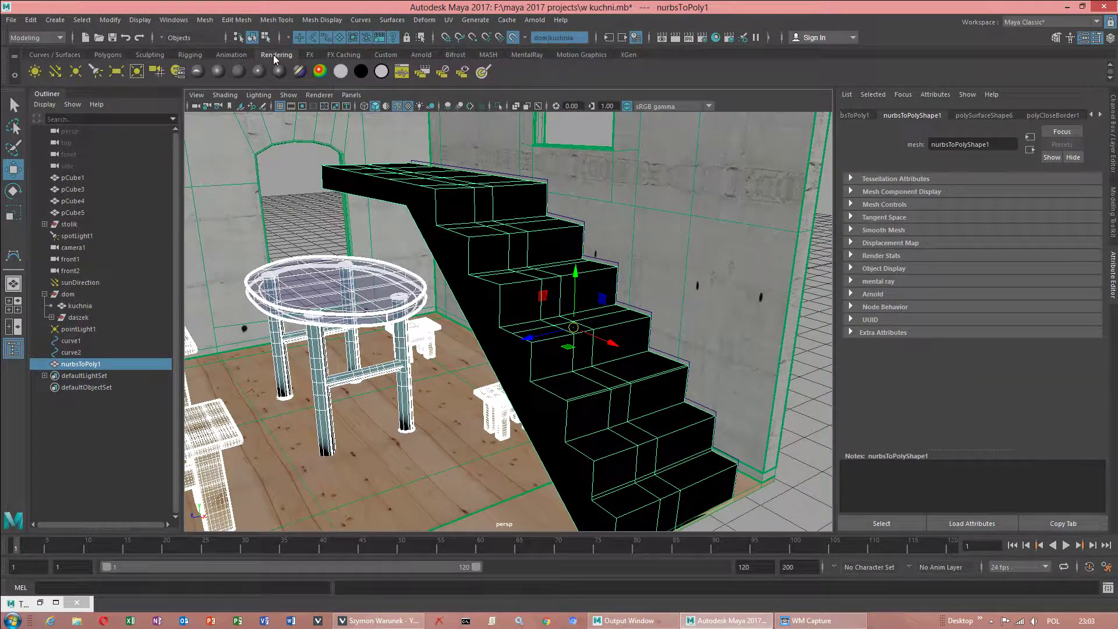
{"action": "left_click", "coordinate": [238, 71]}
Pull the staircase away from the wall and fill the open hole on its wall-facing side.
{"action": "left_click_drag", "start_coordinate": [552, 332], "coordinate": [479, 344]}
{"action": "left_click_drag", "start_coordinate": [340, 276], "coordinate": [436, 278]}
{"action": "right_click_drag", "start_coordinate": [435, 279], "coordinate": [435, 263]}
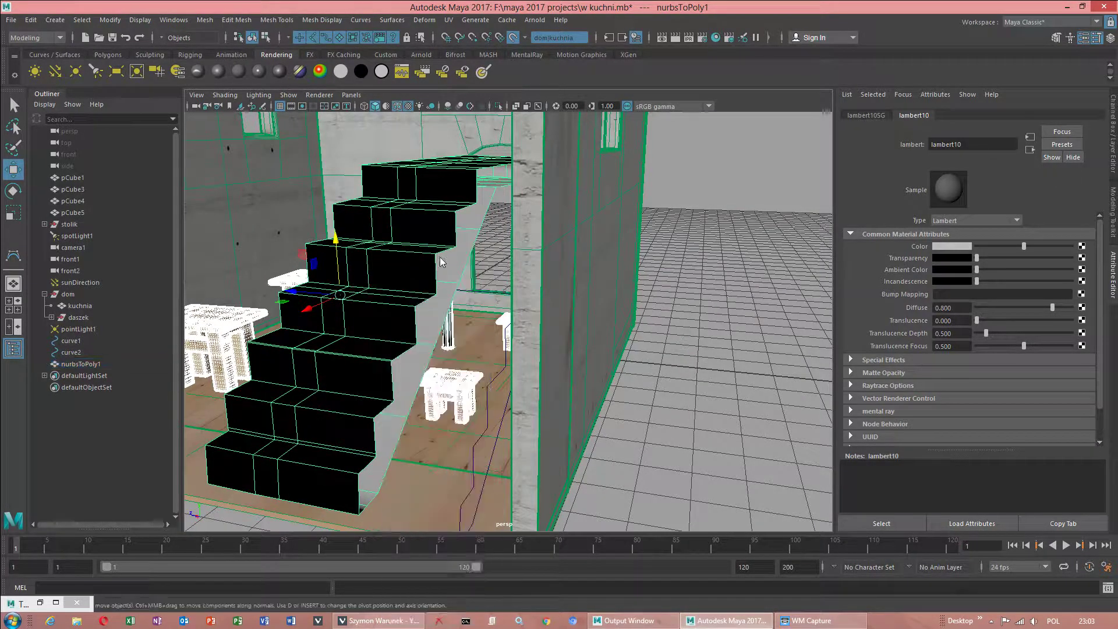
{"action": "left_click", "coordinate": [435, 263]}
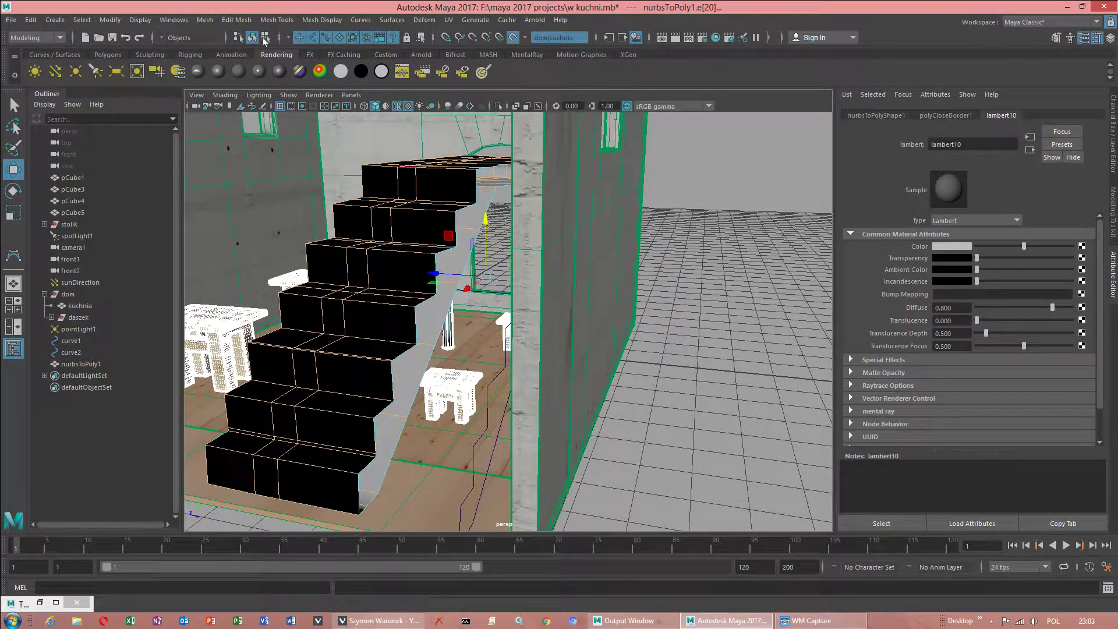
{"action": "left_click", "coordinate": [236, 20]}
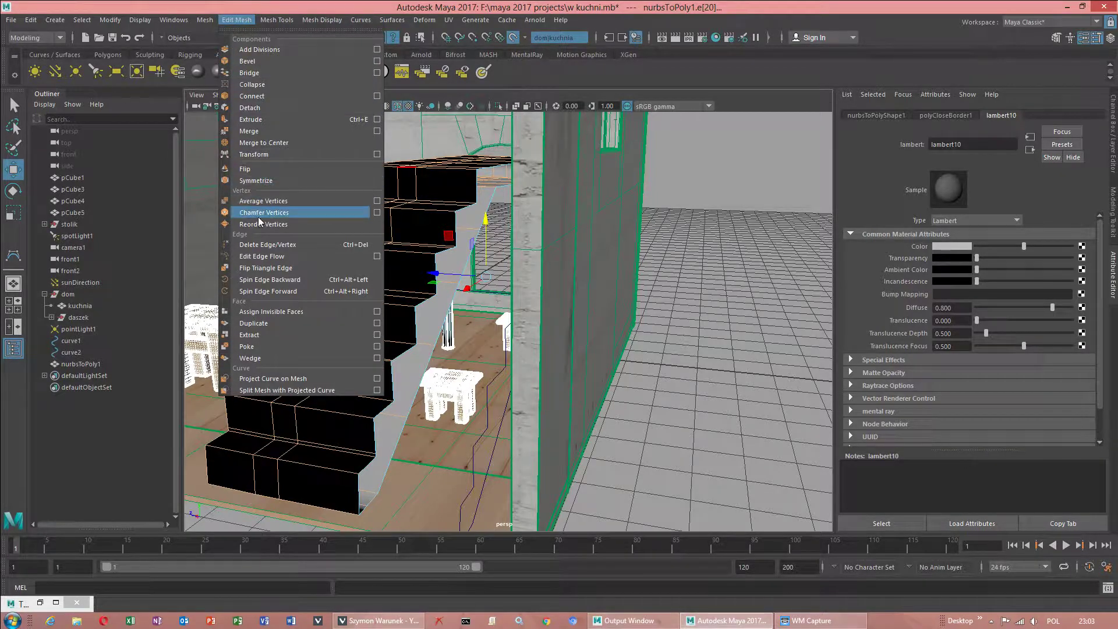
{"action": "mouse_move", "coordinate": [205, 19]}
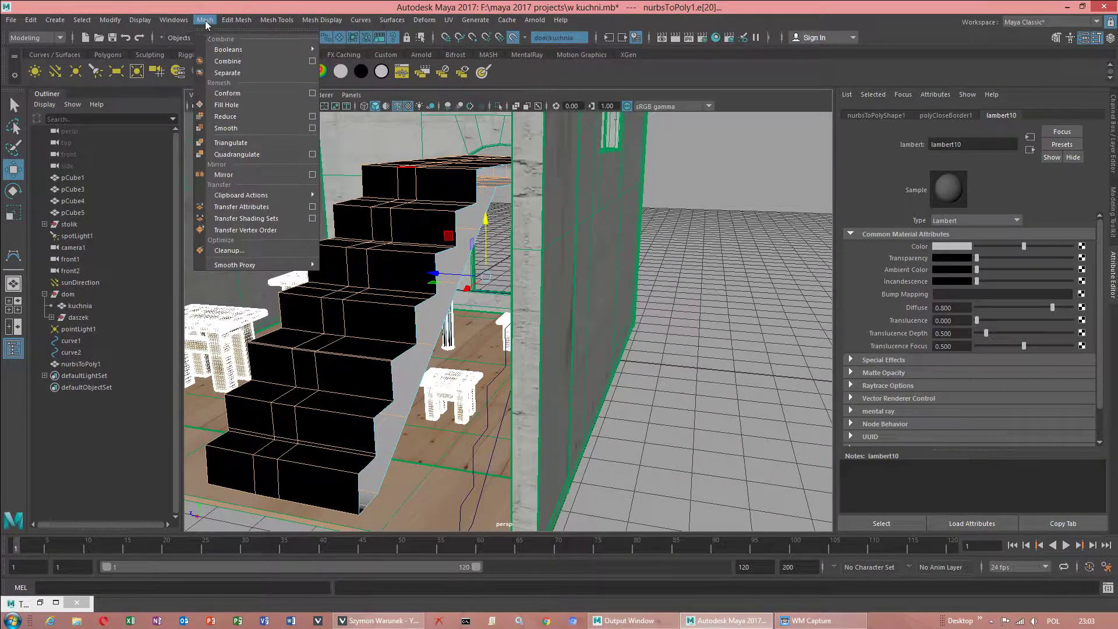
{"action": "left_click", "coordinate": [230, 112]}
Return to whole-object selection and move the closed staircase back against the wall.
{"action": "right_click_drag", "start_coordinate": [383, 298], "coordinate": [421, 261]}
{"action": "left_click_drag", "start_coordinate": [411, 272], "coordinate": [449, 286], "text": "alt"}
{"action": "scroll", "coordinate": [449, 285], "scroll_direction": "down", "scroll_amount": 2}
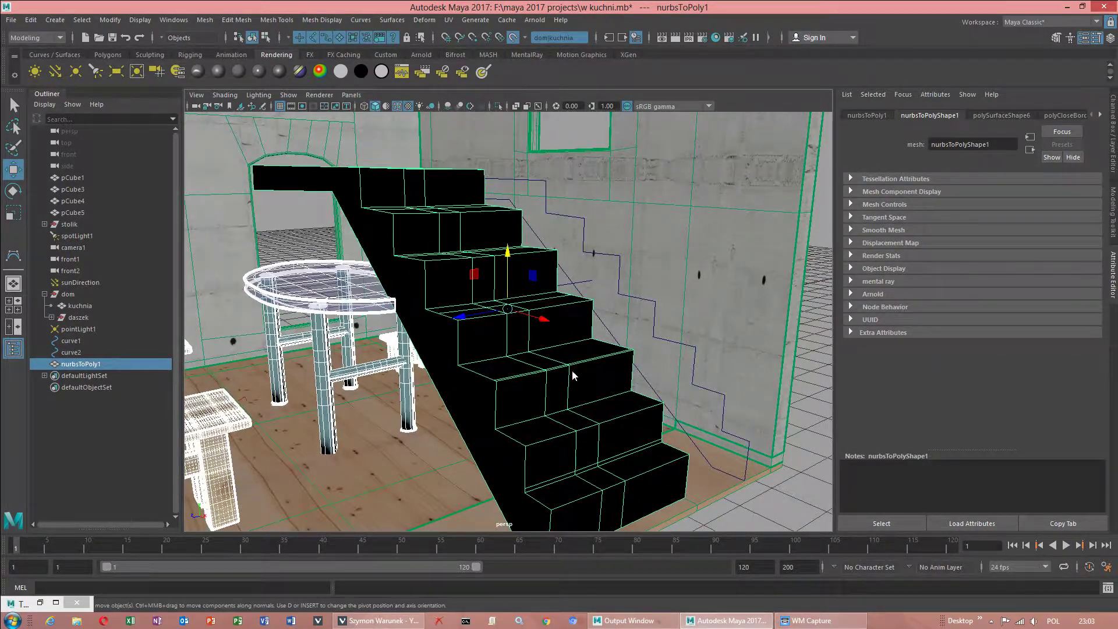
{"action": "scroll", "coordinate": [487, 353], "scroll_direction": "down", "scroll_amount": 3}
{"action": "left_click_drag", "start_coordinate": [487, 353], "coordinate": [527, 334], "text": "alt"}
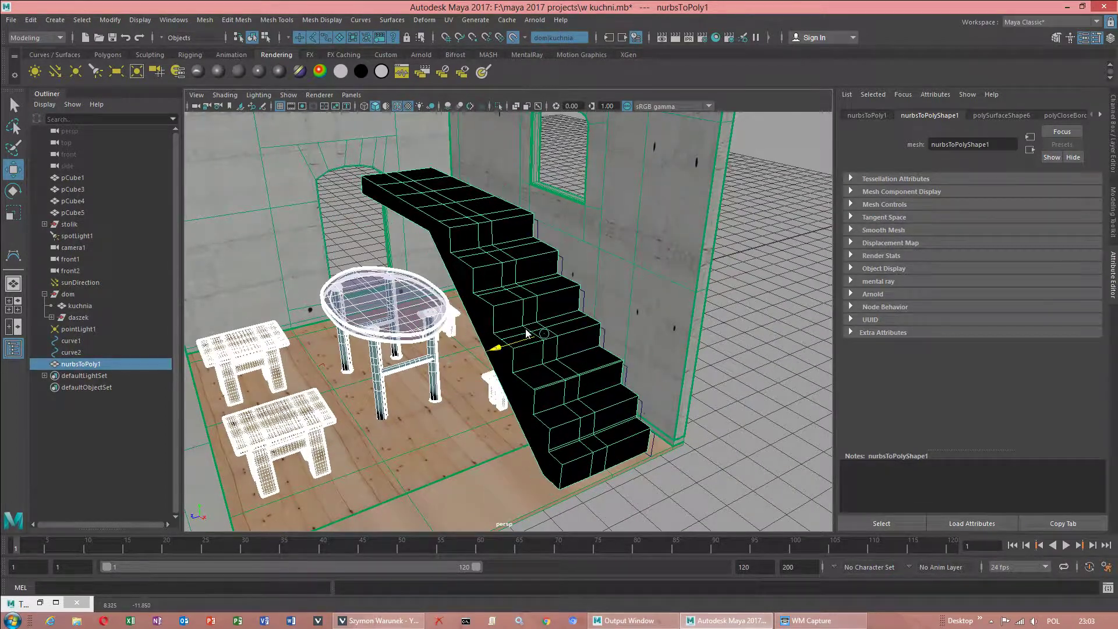
Assign a fresh Lambert material to the closed staircase and lighten its color to near white.
{"action": "left_click", "coordinate": [238, 71]}
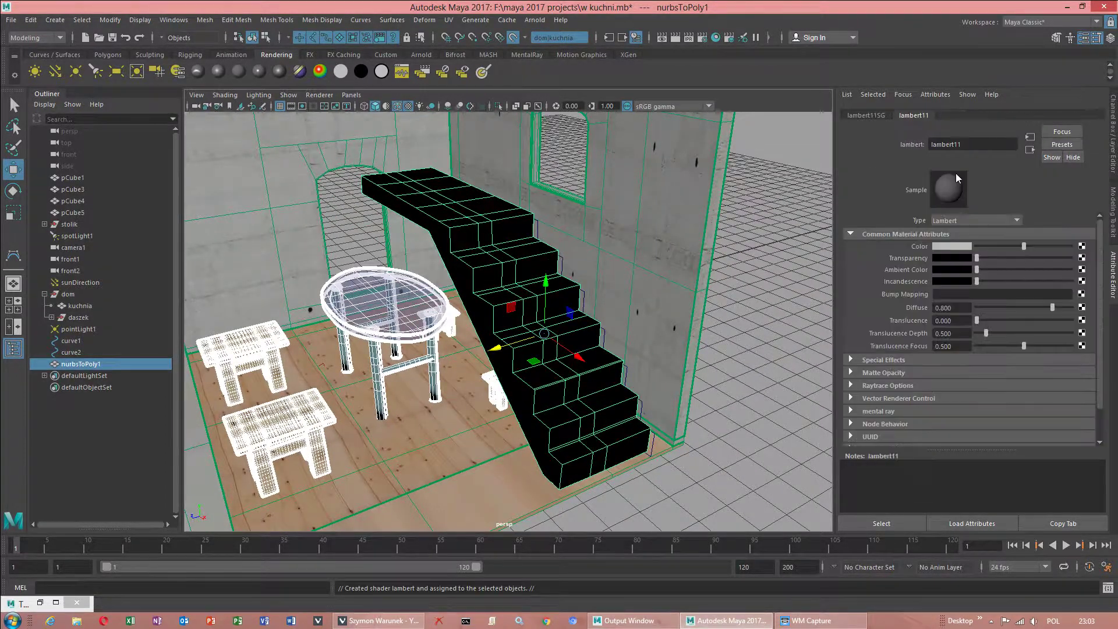
{"action": "mouse_move", "coordinate": [1029, 249]}
{"action": "left_mouse_down"}
{"action": "mouse_move", "coordinate": [1063, 248]}
{"action": "mouse_move", "coordinate": [1051, 248]}
{"action": "left_mouse_up"}
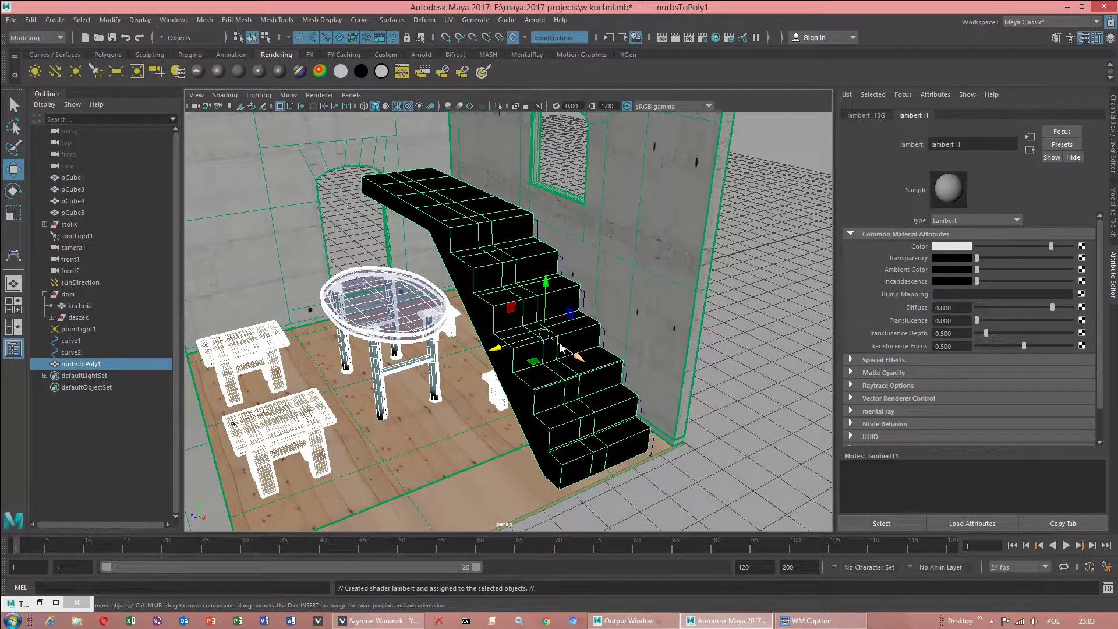
Select all faces of the staircase and apply automatic UV mapping to them in the UV Editor.
{"action": "right_click_drag", "start_coordinate": [560, 271], "coordinate": [563, 315]}
{"action": "double_click", "coordinate": [572, 329]}
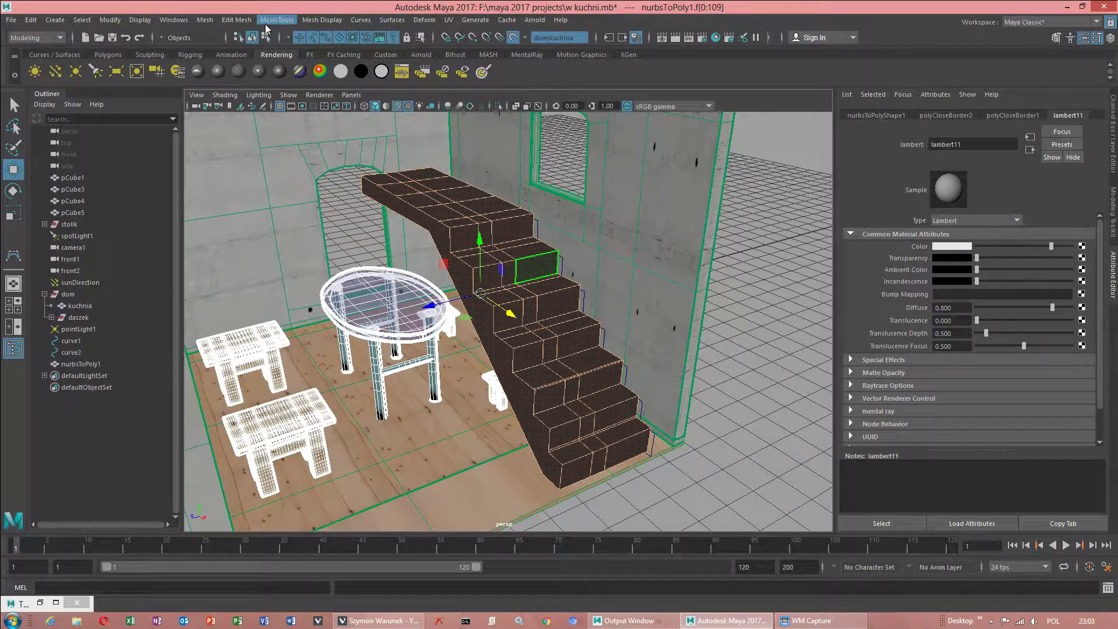
{"action": "left_click_drag", "start_coordinate": [368, 181], "coordinate": [605, 286], "text": "alt"}
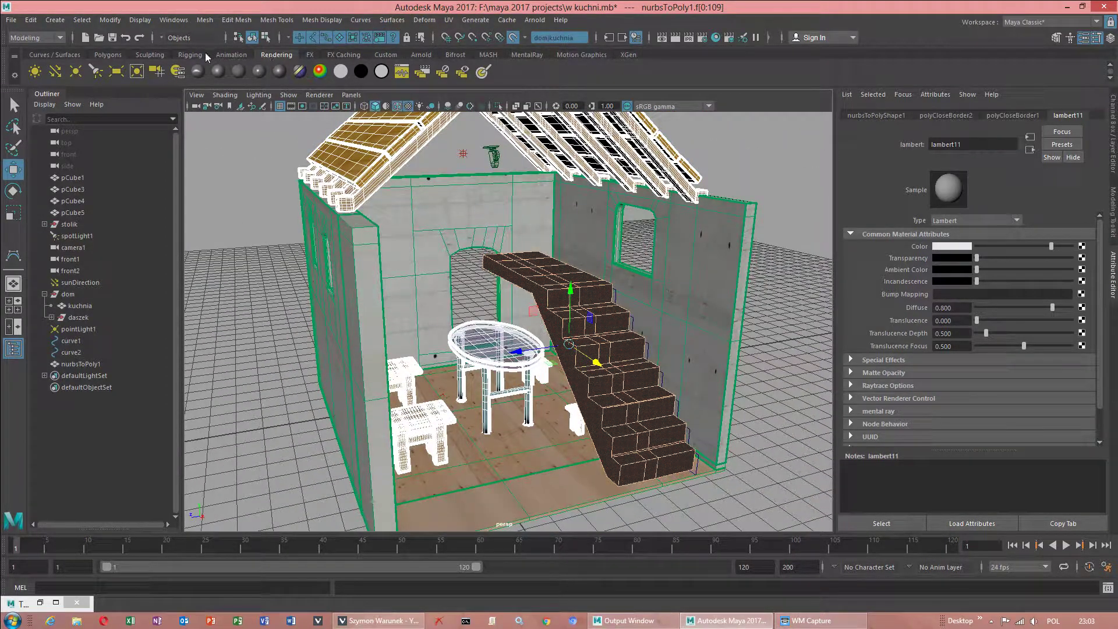
{"action": "left_click", "coordinate": [103, 54]}
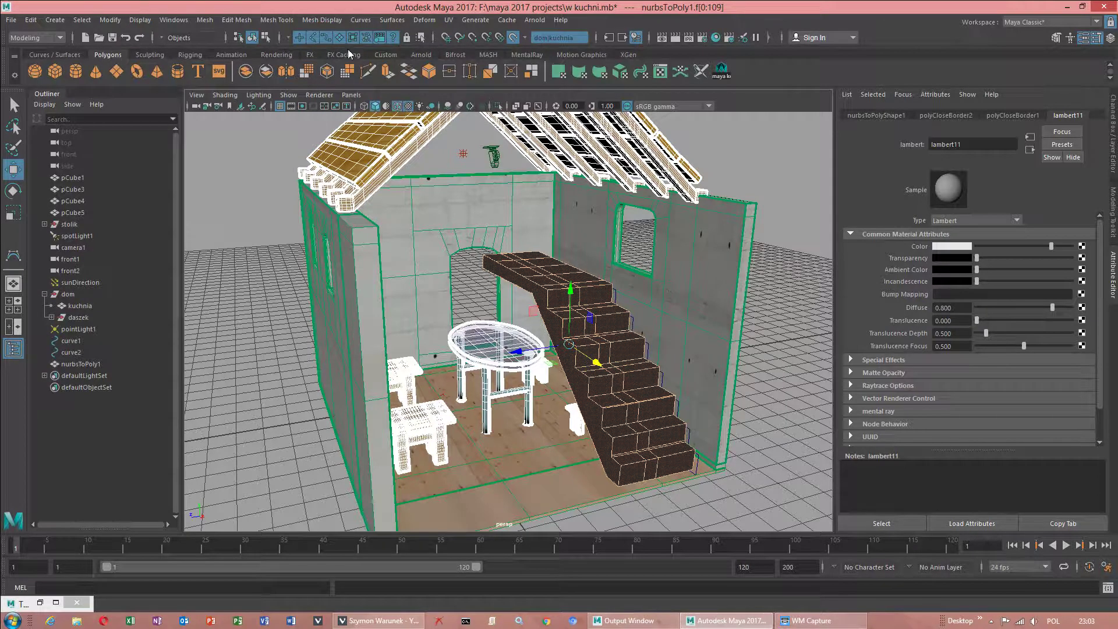
{"action": "left_click", "coordinate": [660, 71]}
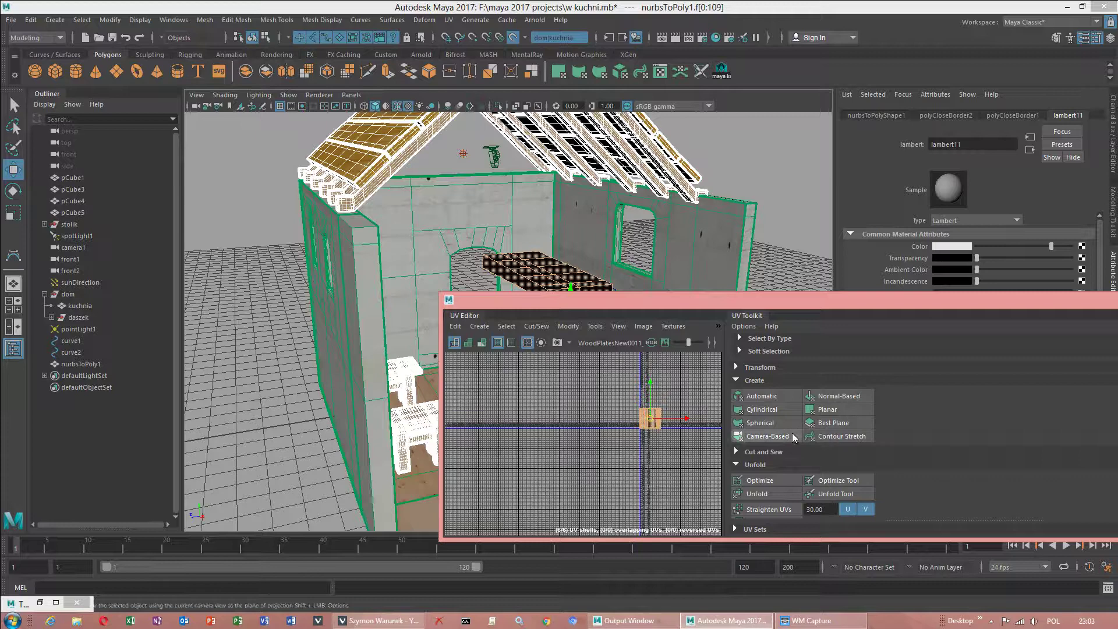
{"action": "left_click", "coordinate": [760, 399]}
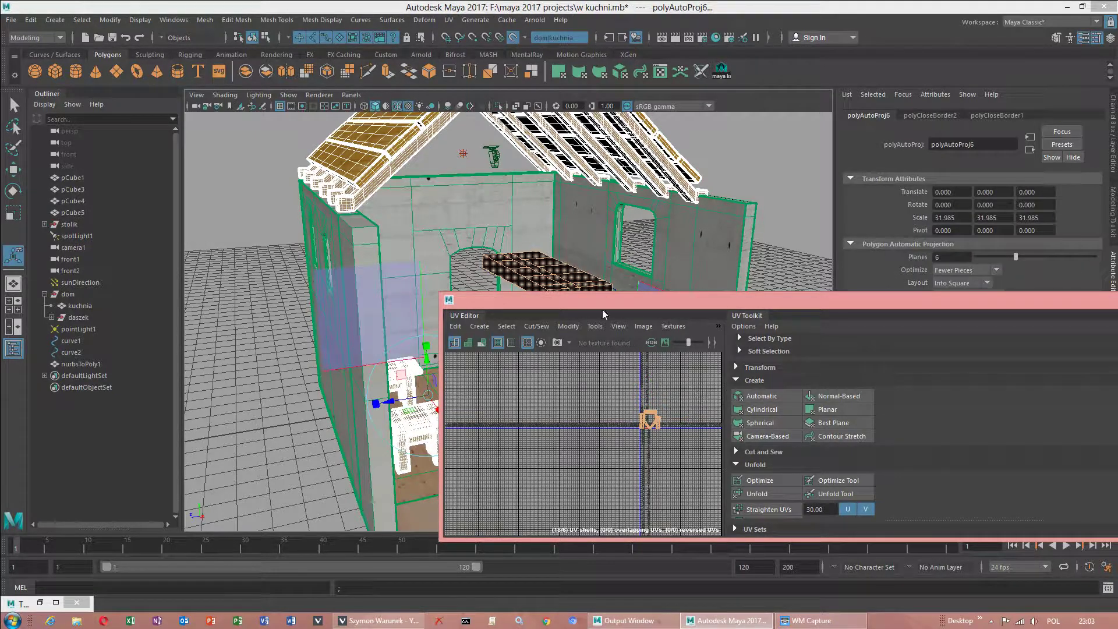
Optimize and unfold the staircase's UV shells.
{"action": "left_click_drag", "start_coordinate": [602, 302], "coordinate": [712, 283]}
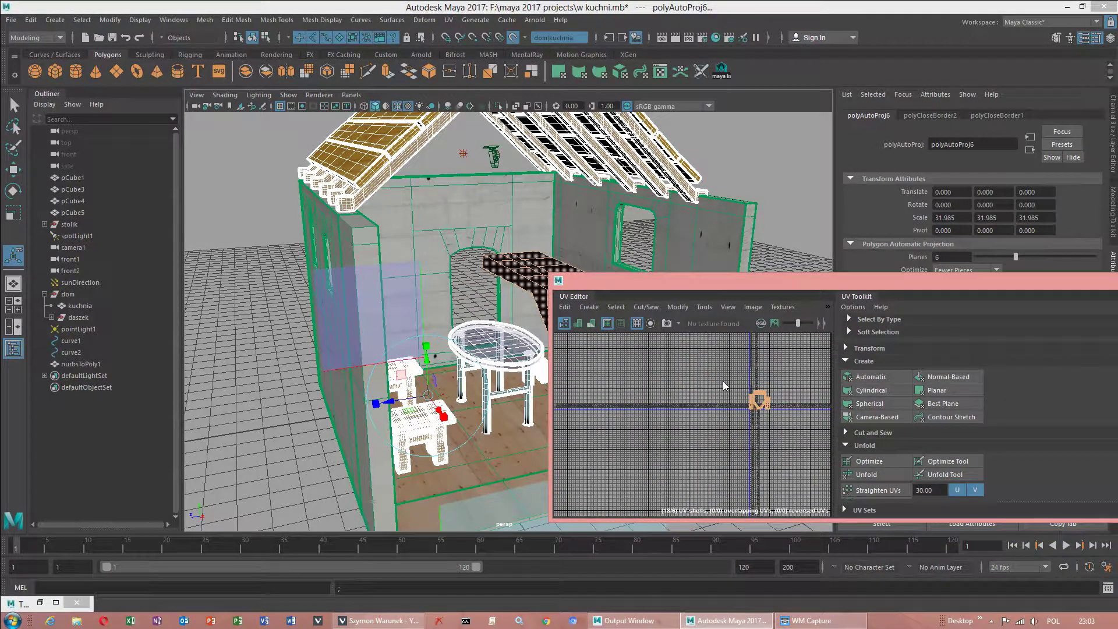
{"action": "key", "text": "w"}
{"action": "left_click", "coordinate": [895, 461]}
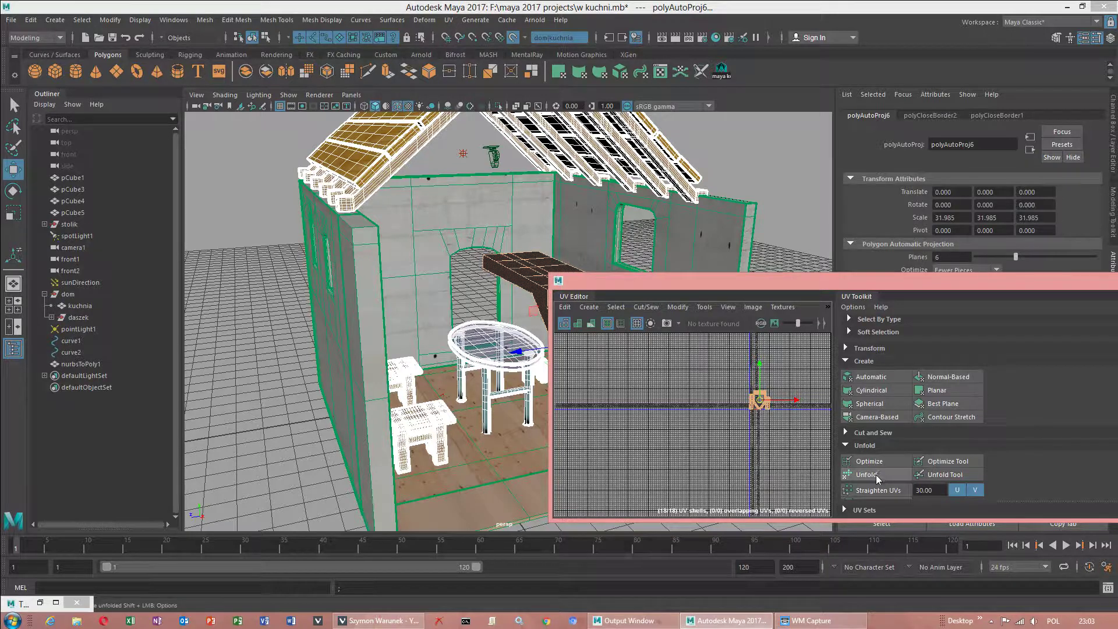
{"action": "scroll", "coordinate": [754, 400], "scroll_direction": "up", "scroll_amount": 6}
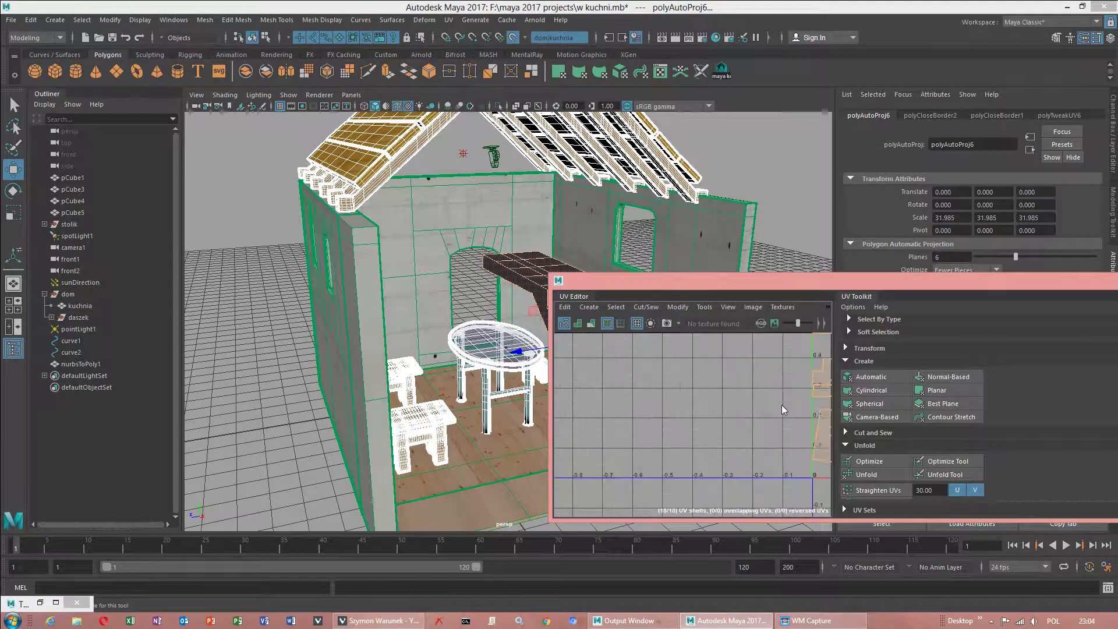
{"action": "scroll", "coordinate": [781, 404], "scroll_direction": "down", "scroll_amount": 5}
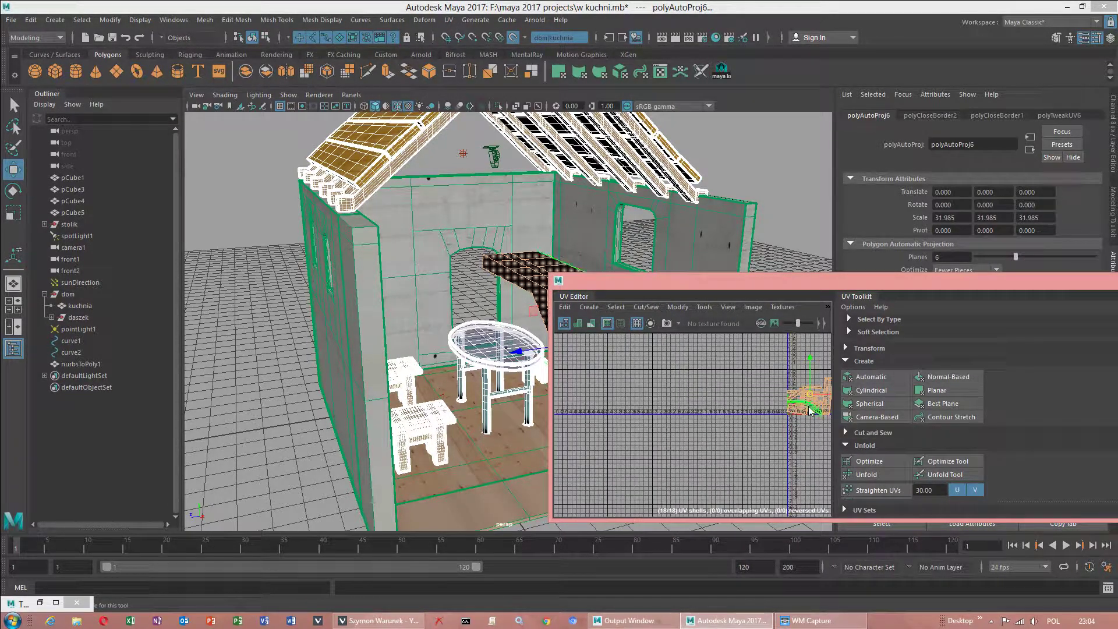
Enlarge the staircase's UV shells well beyond their unfolded size and close the UV Editor.
{"action": "key", "text": "r"}
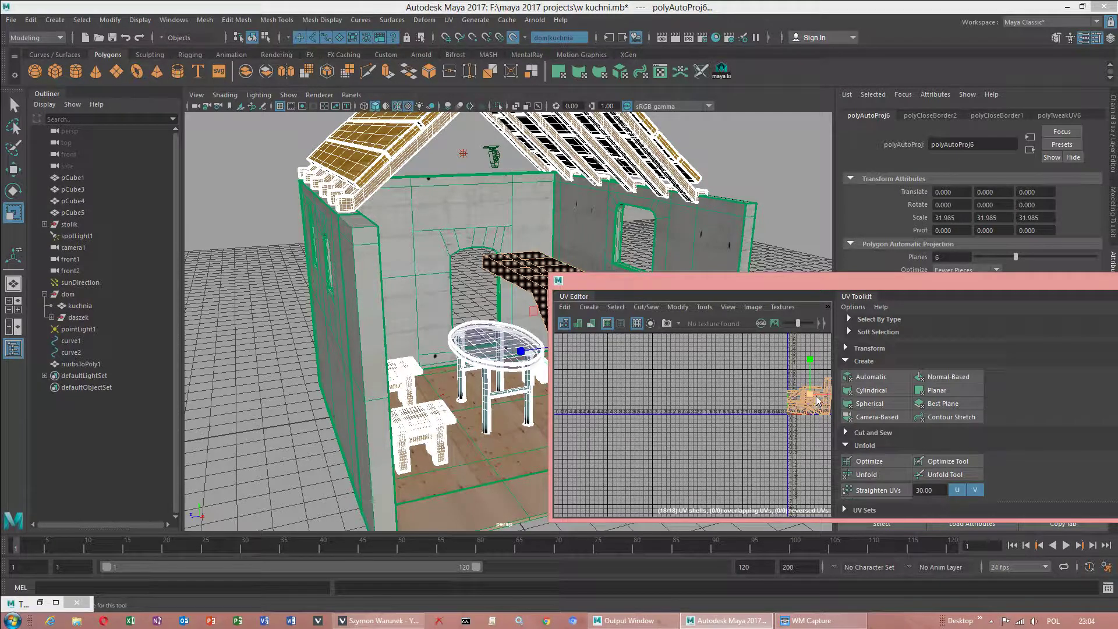
{"action": "left_click_drag", "start_coordinate": [812, 396], "coordinate": [918, 302]}
{"action": "key", "text": "w"}
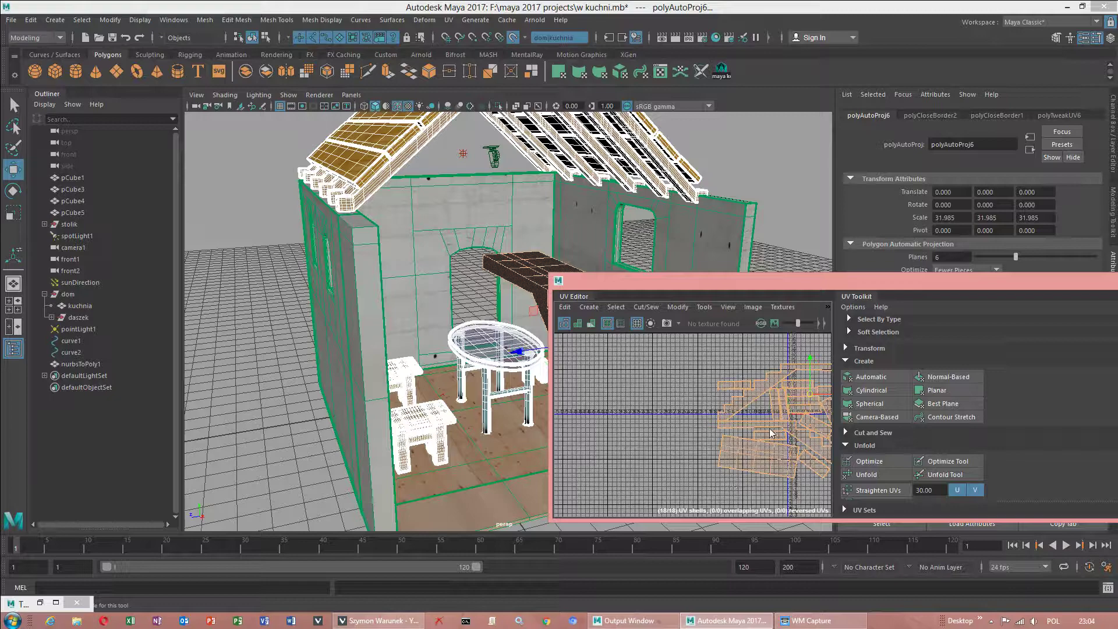
{"action": "middle_click_drag", "start_coordinate": [769, 429], "coordinate": [624, 450], "text": "alt"}
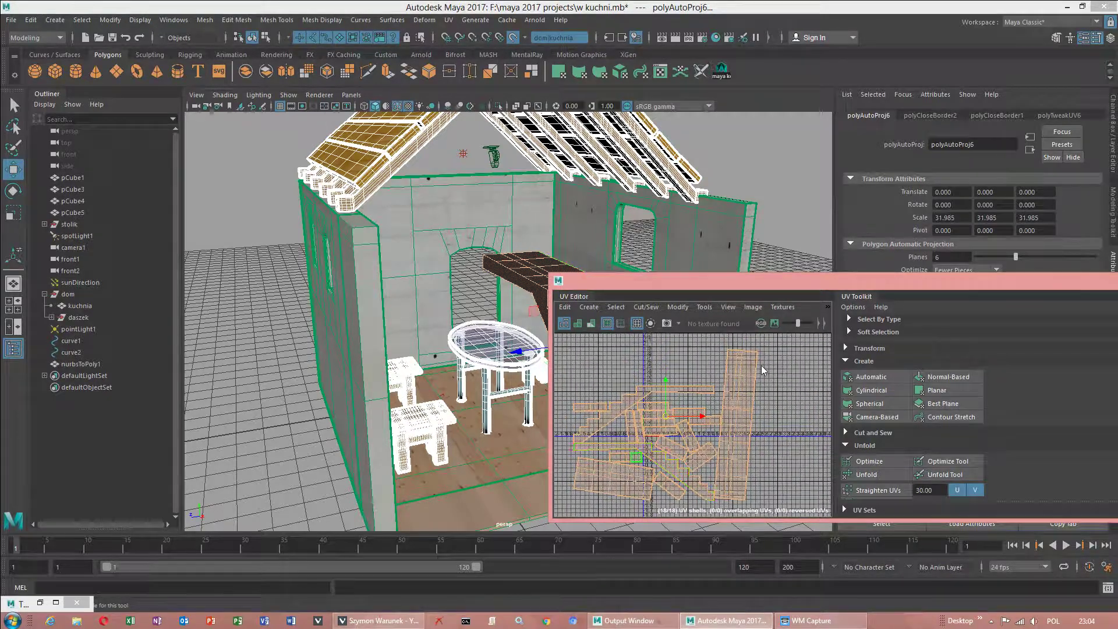
{"action": "left_click_drag", "start_coordinate": [622, 285], "coordinate": [338, 311]}
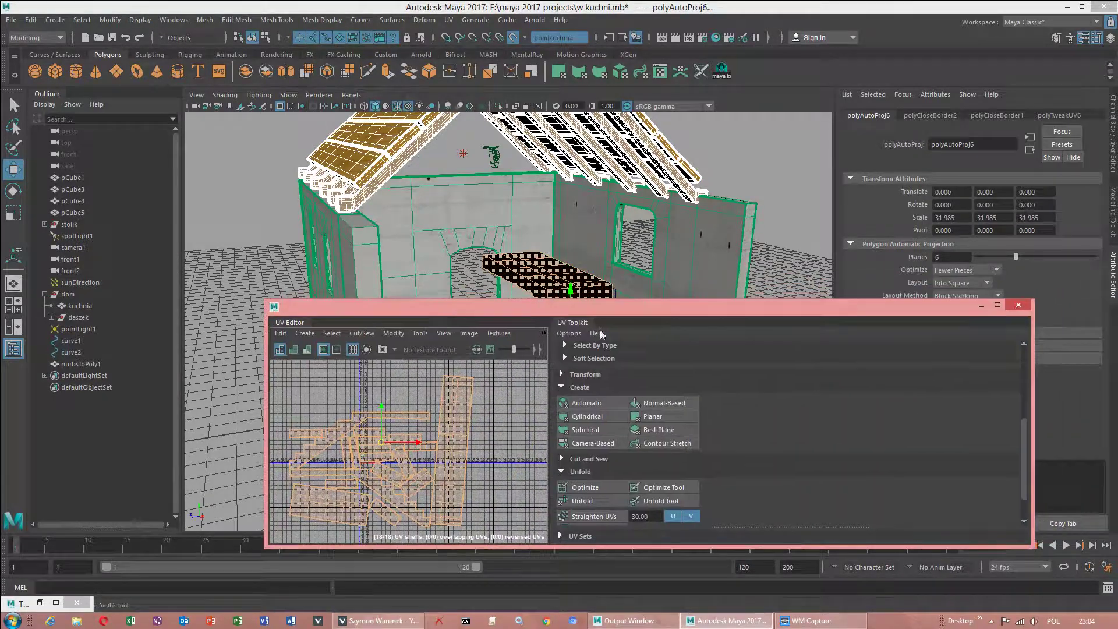
{"action": "left_click", "coordinate": [1015, 305]}
{"action": "scroll", "coordinate": [731, 347], "scroll_direction": "up", "scroll_amount": 5}
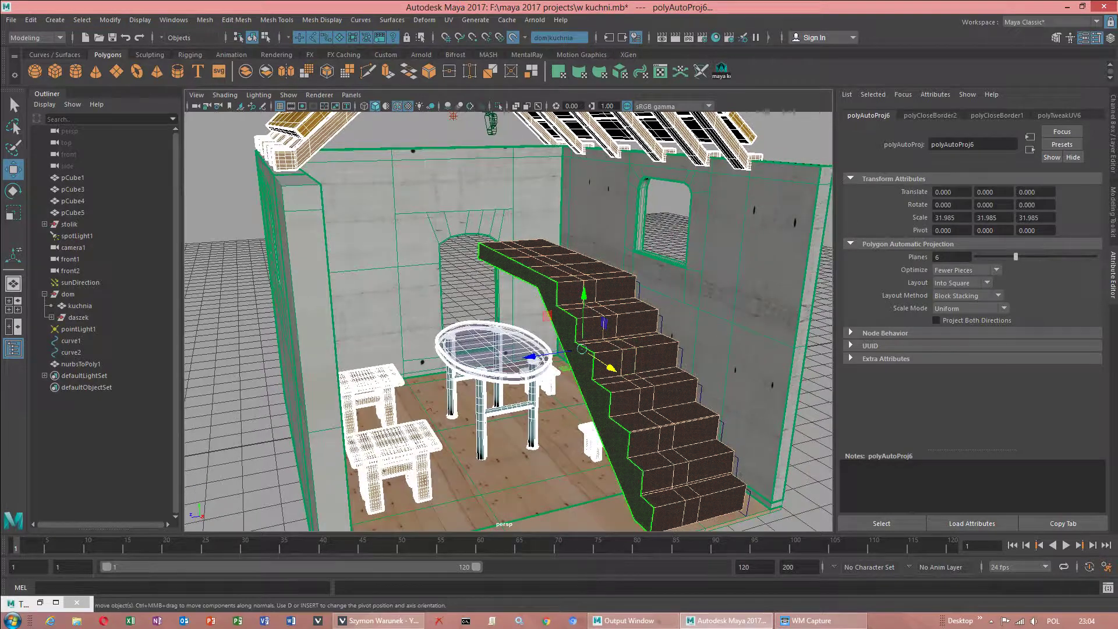
{"action": "left_click", "coordinate": [812, 620]}
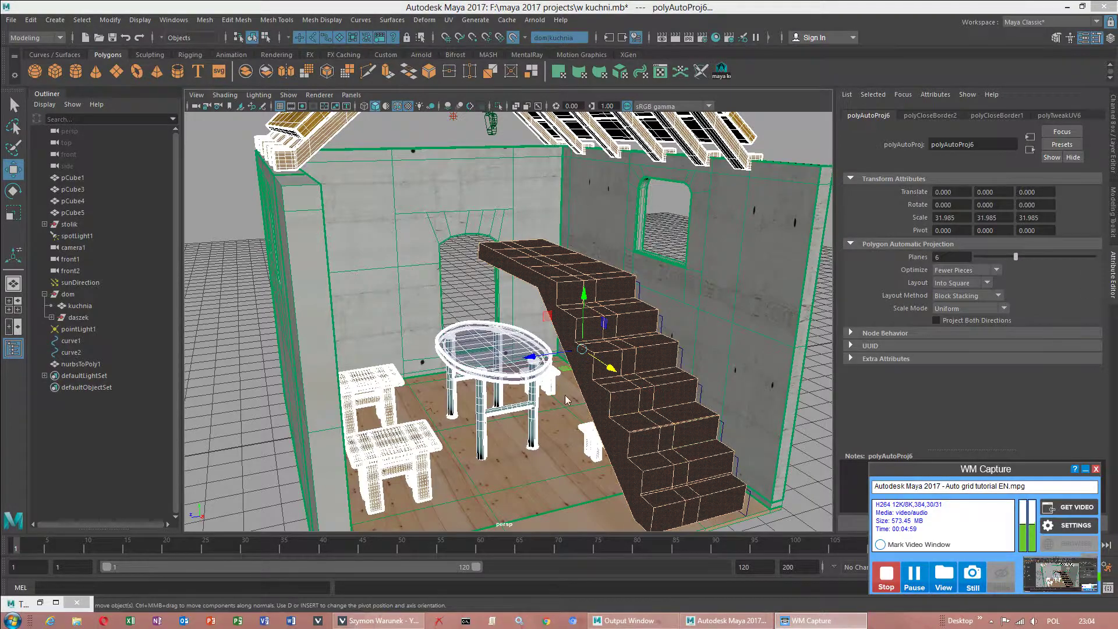
Return the staircase to whole-object selection, clear the selection and release the kitchen mesh as live surface.
{"action": "right_click_drag", "start_coordinate": [564, 394], "coordinate": [512, 396], "text": "alt"}
{"action": "left_click_drag", "start_coordinate": [512, 396], "coordinate": [555, 343], "text": "alt"}
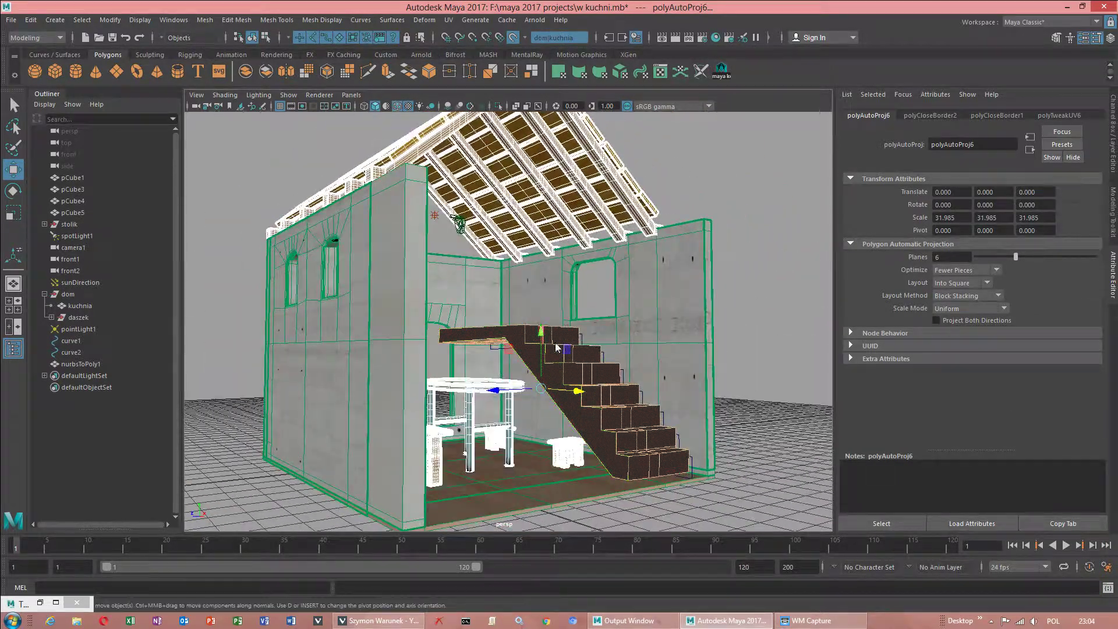
{"action": "right_click_drag", "start_coordinate": [521, 351], "coordinate": [575, 255]}
{"action": "left_click", "coordinate": [393, 365]}
{"action": "middle_click_drag", "start_coordinate": [393, 349], "coordinate": [440, 383], "text": "alt"}
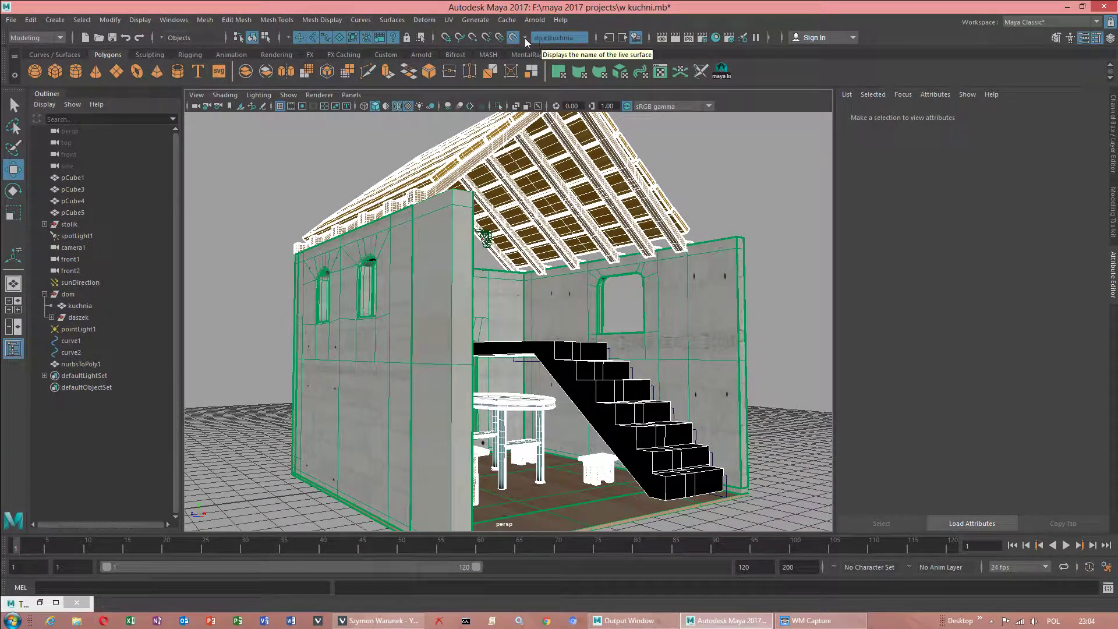
{"action": "left_click", "coordinate": [514, 38]}
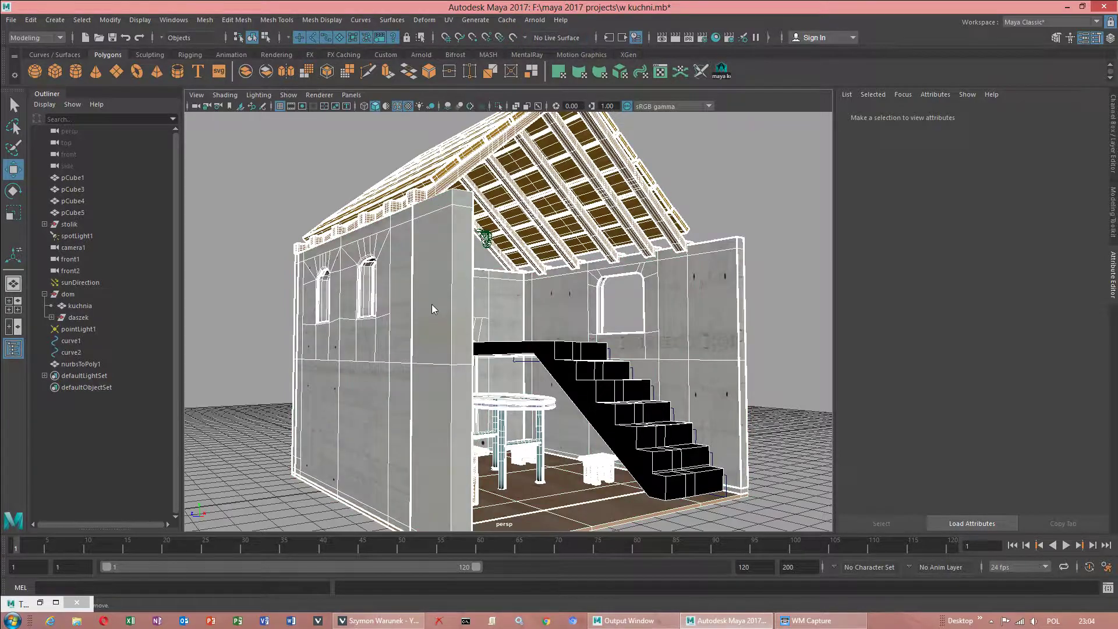
Select the kuchnia mesh and make it the live surface.
{"action": "left_click", "coordinate": [431, 304]}
{"action": "left_click_drag", "start_coordinate": [419, 375], "coordinate": [335, 384], "text": "alt"}
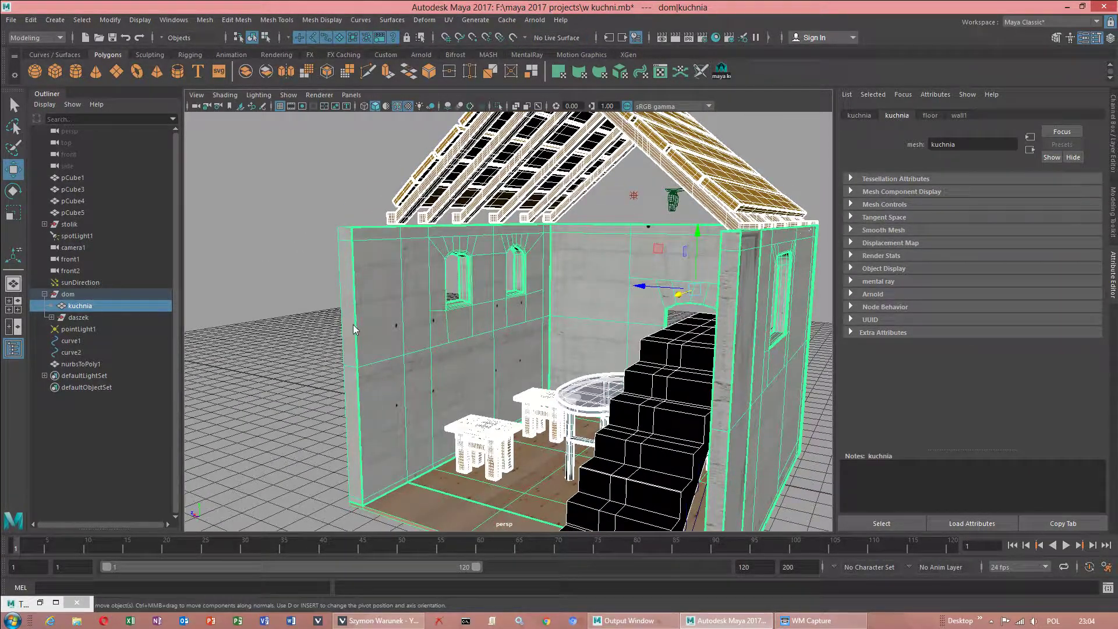
{"action": "left_click_drag", "start_coordinate": [352, 377], "coordinate": [330, 349], "text": "alt"}
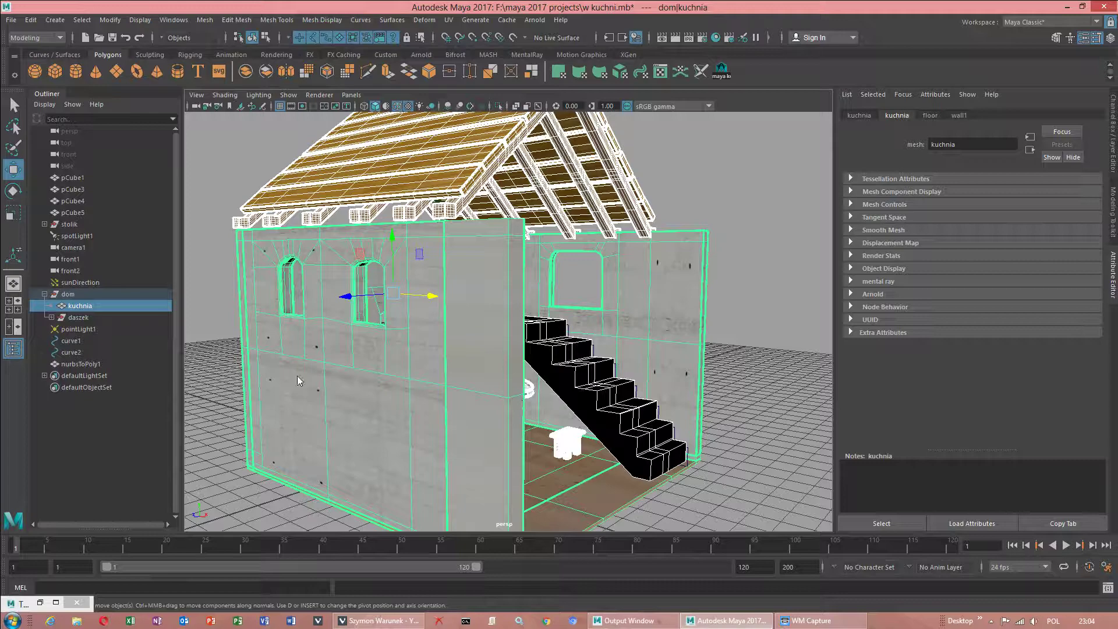
{"action": "left_click_drag", "start_coordinate": [787, 358], "coordinate": [365, 358], "text": "alt"}
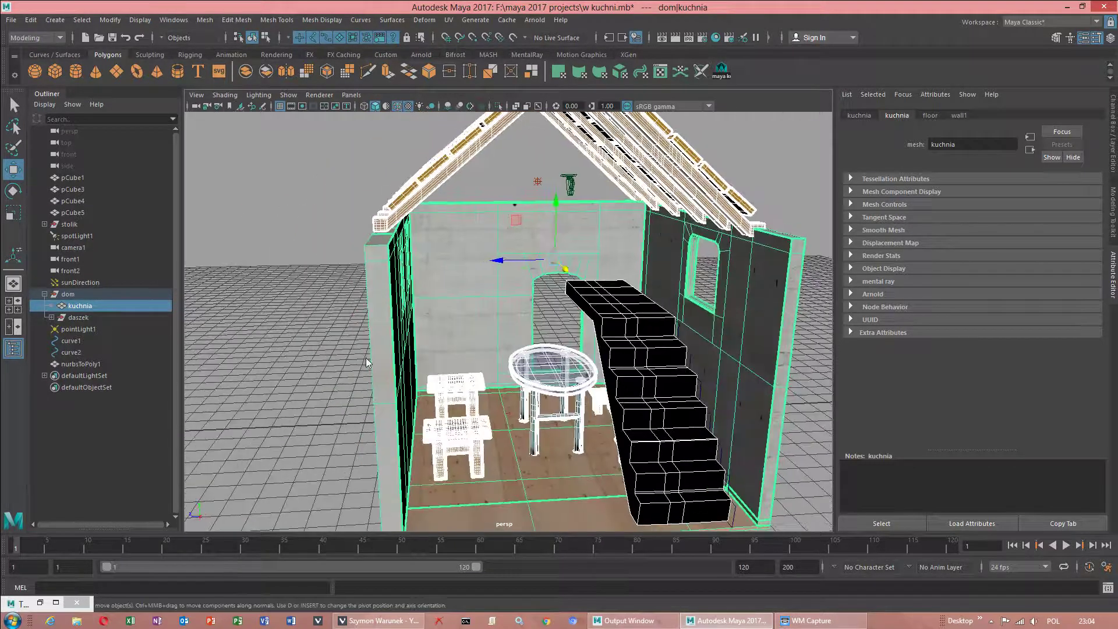
{"action": "left_click", "coordinate": [515, 39]}
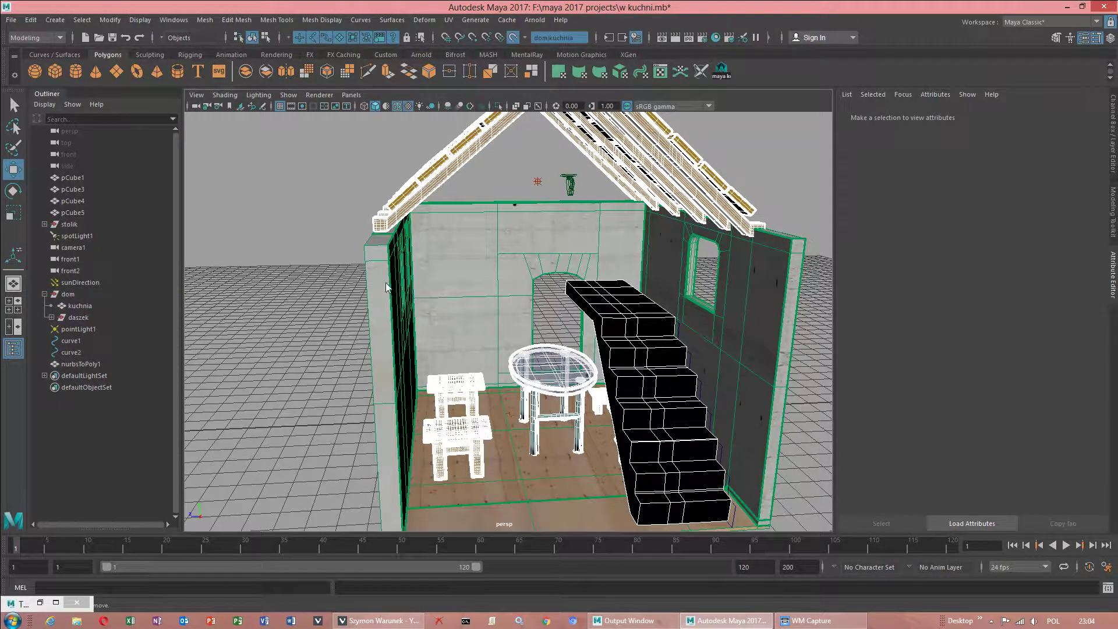
Draw a four-point linear CV curve on the live wall, running from its narrow end around onto the outer face.
{"action": "left_click", "coordinate": [50, 19]}
{"action": "mouse_move", "coordinate": [116, 108]}
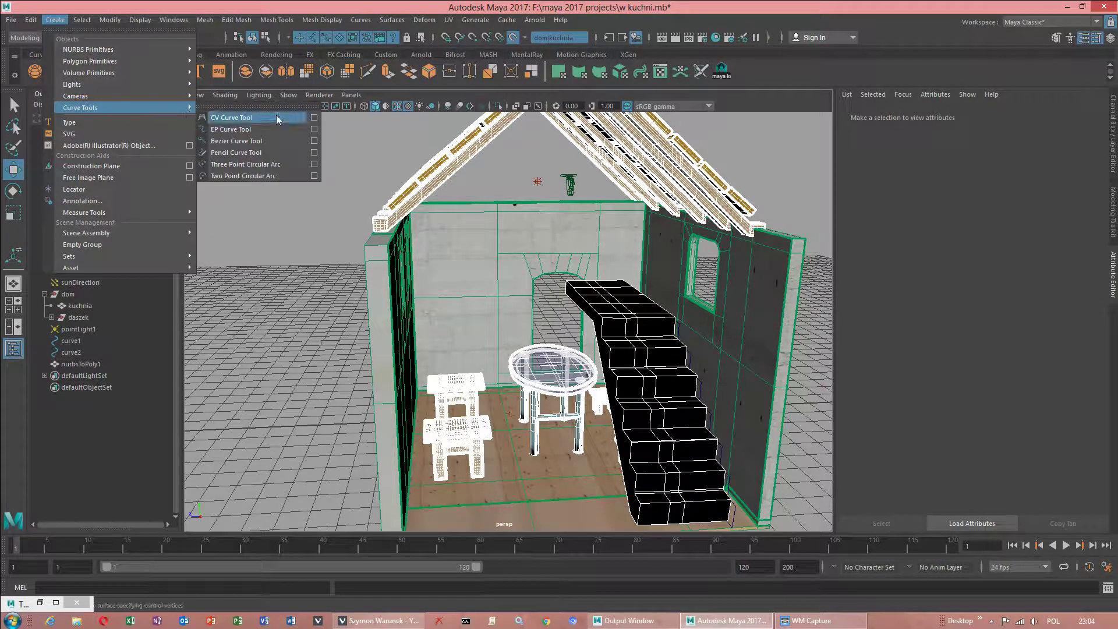
{"action": "left_click", "coordinate": [309, 118]}
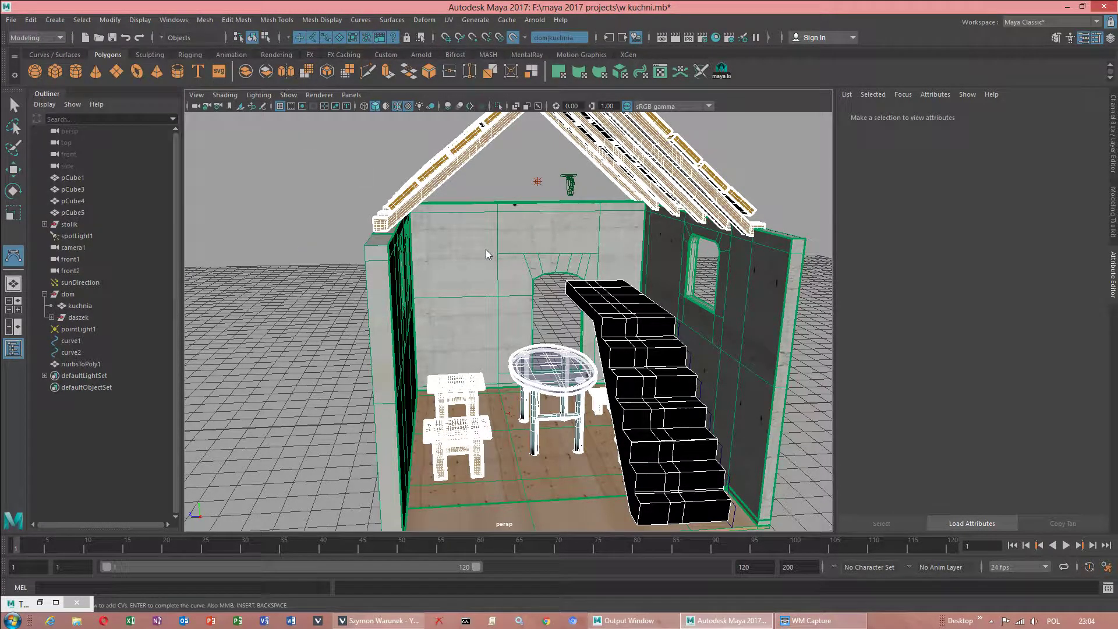
{"action": "left_click", "coordinate": [382, 299]}
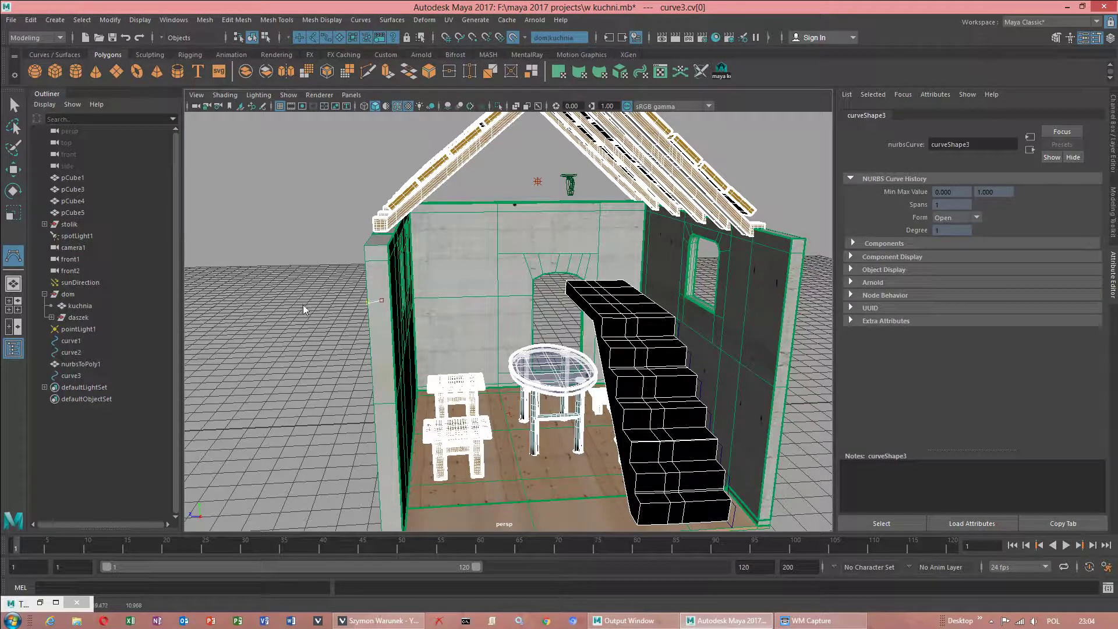
{"action": "left_click_drag", "start_coordinate": [313, 299], "coordinate": [410, 363], "text": "alt"}
{"action": "left_click", "coordinate": [419, 319]}
{"action": "left_click", "coordinate": [402, 324]}
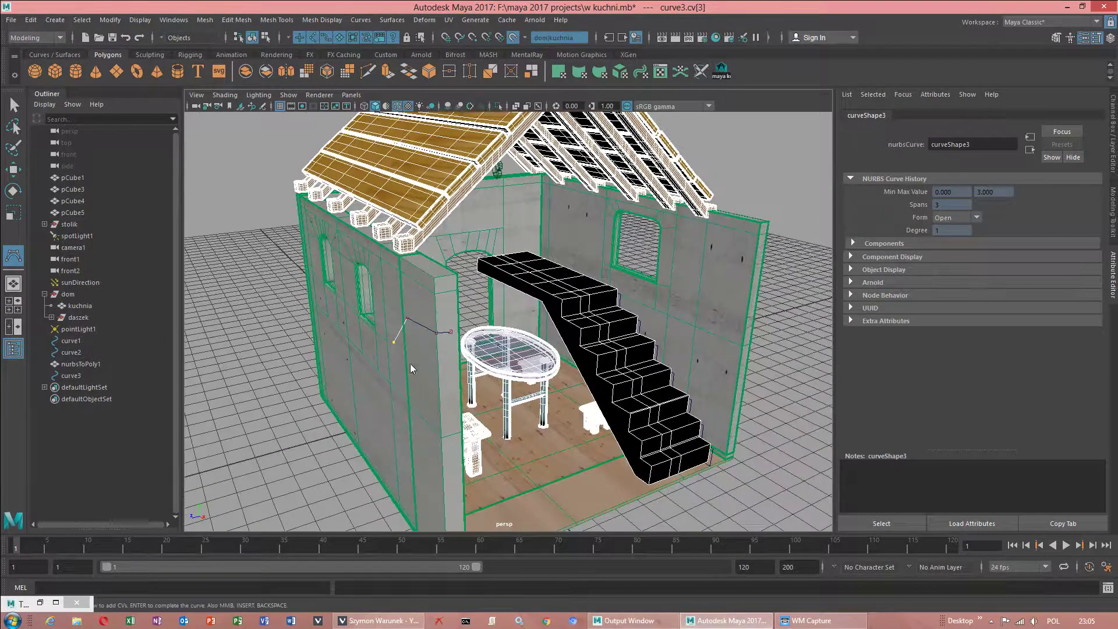
{"action": "key", "text": "Return"}
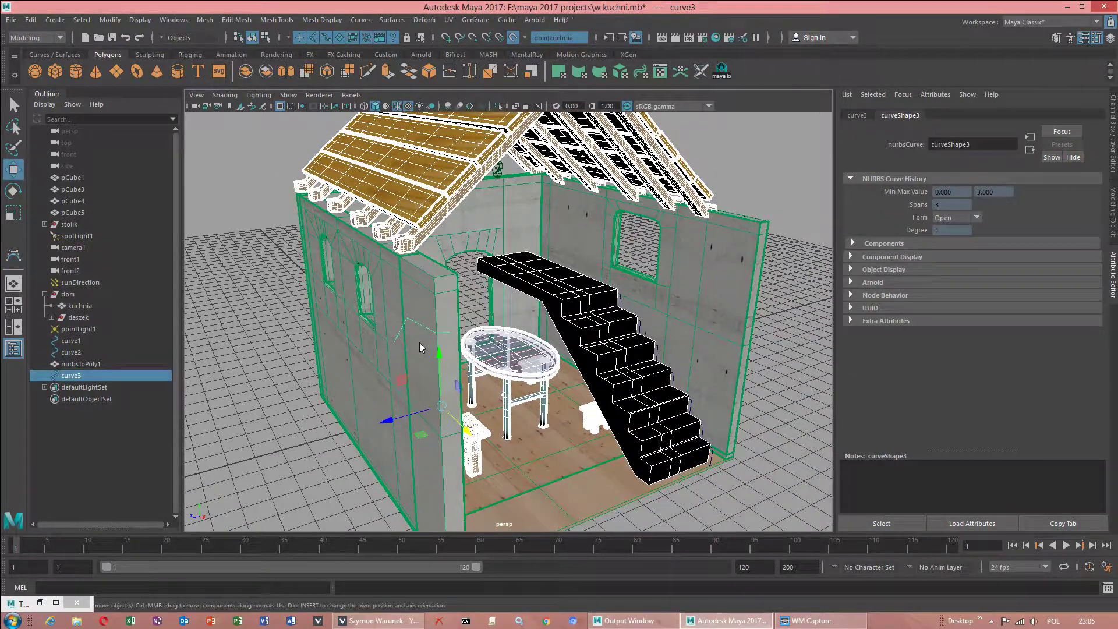
Slide the new curve along the live surface, delete it and turn off the live surface.
{"action": "left_click_drag", "start_coordinate": [409, 412], "coordinate": [337, 424]}
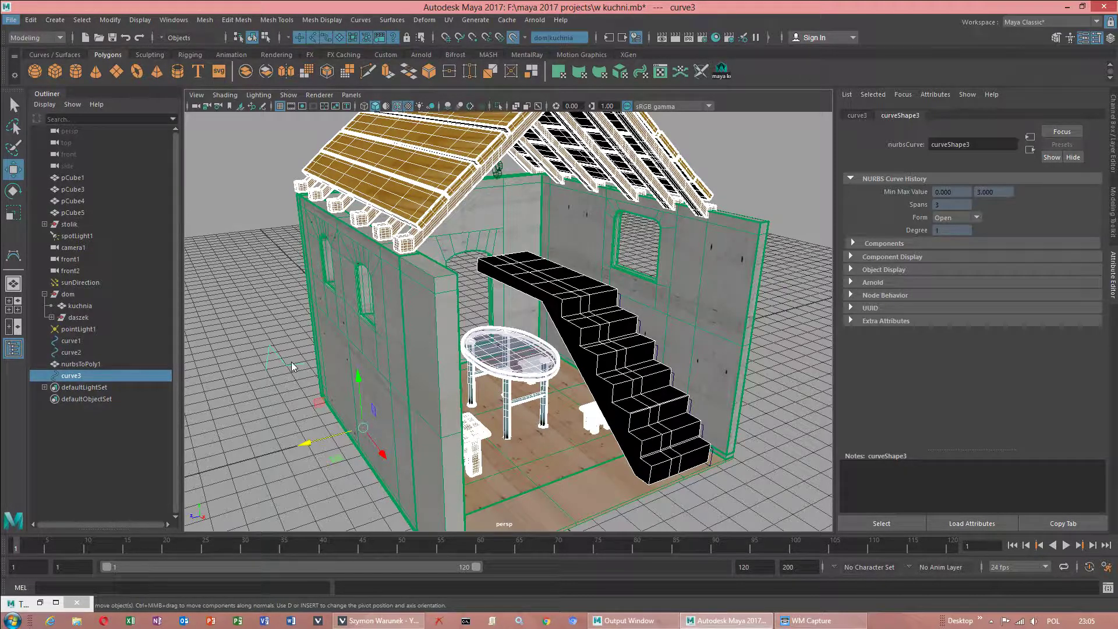
{"action": "key", "text": "Delete"}
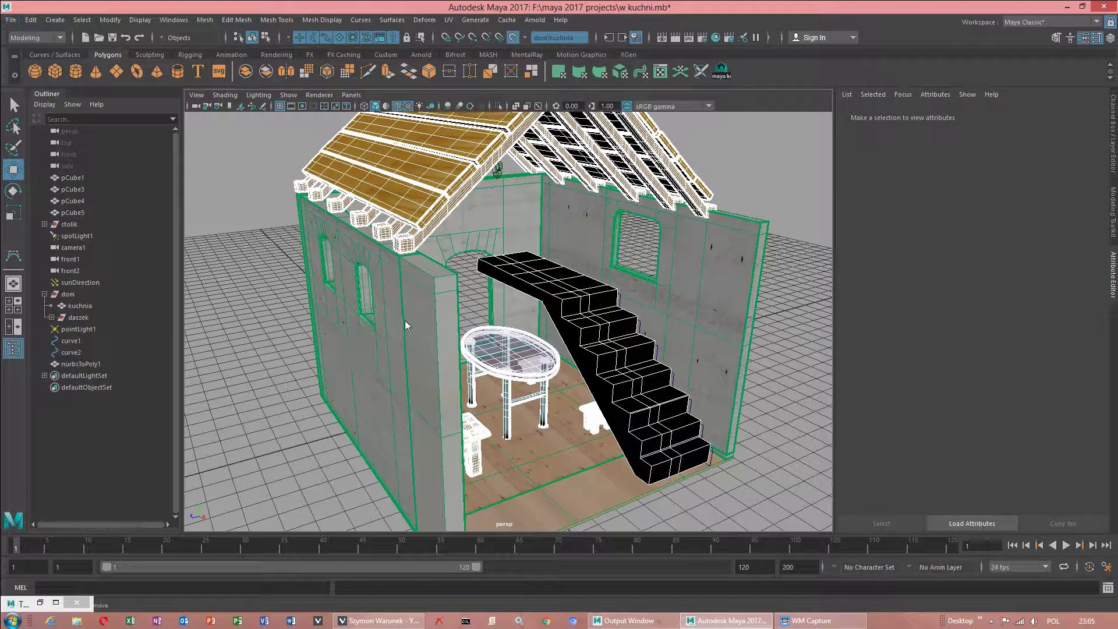
{"action": "left_click", "coordinate": [513, 37]}
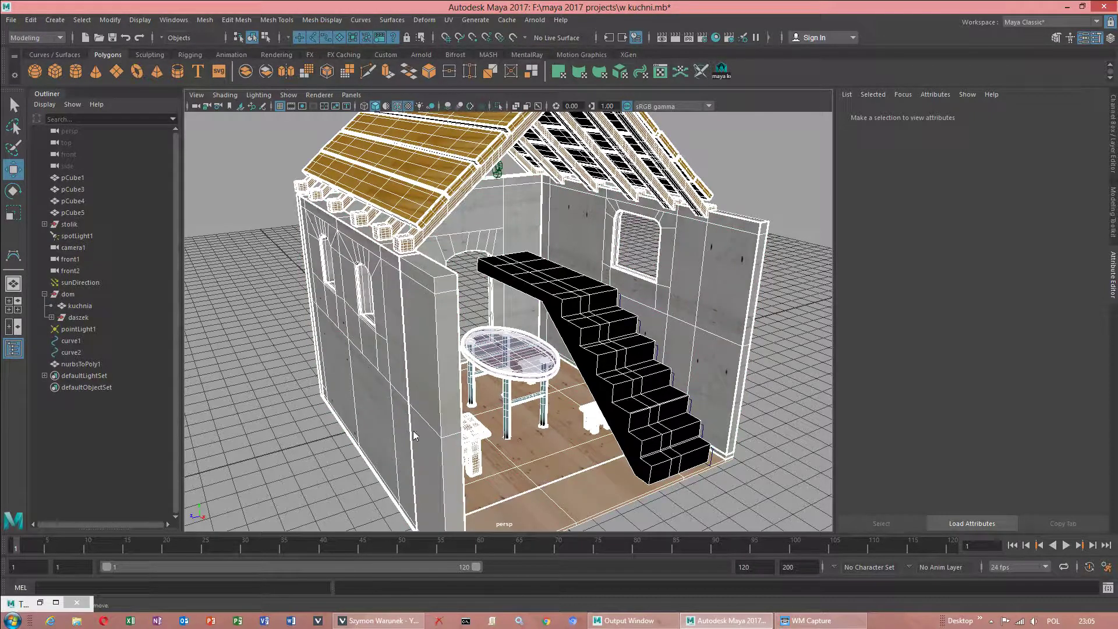
{"action": "left_click", "coordinate": [827, 619]}
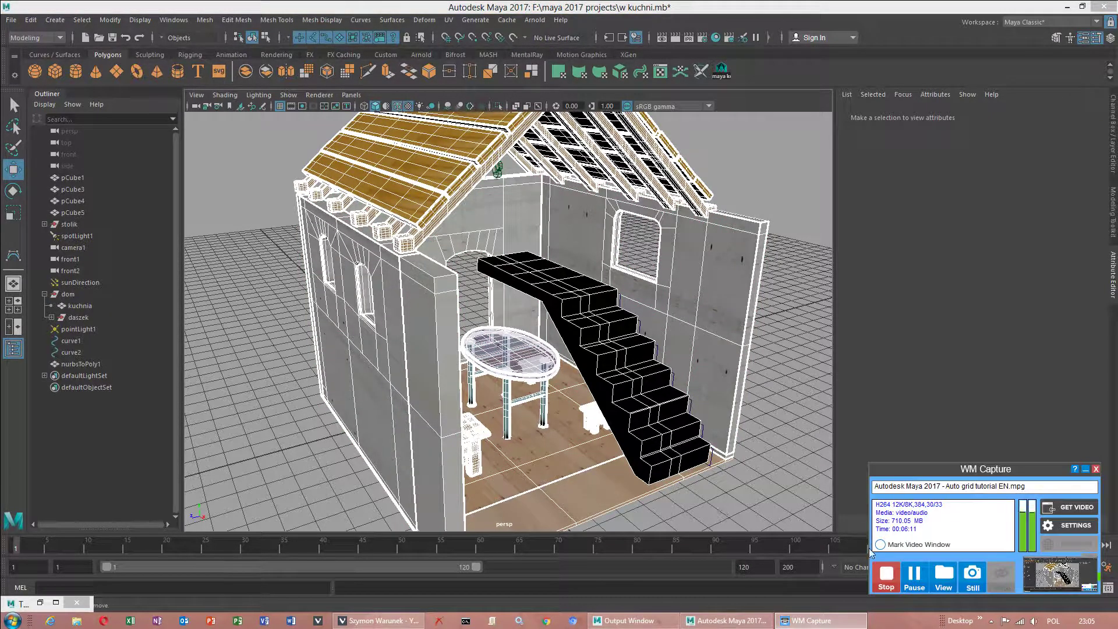